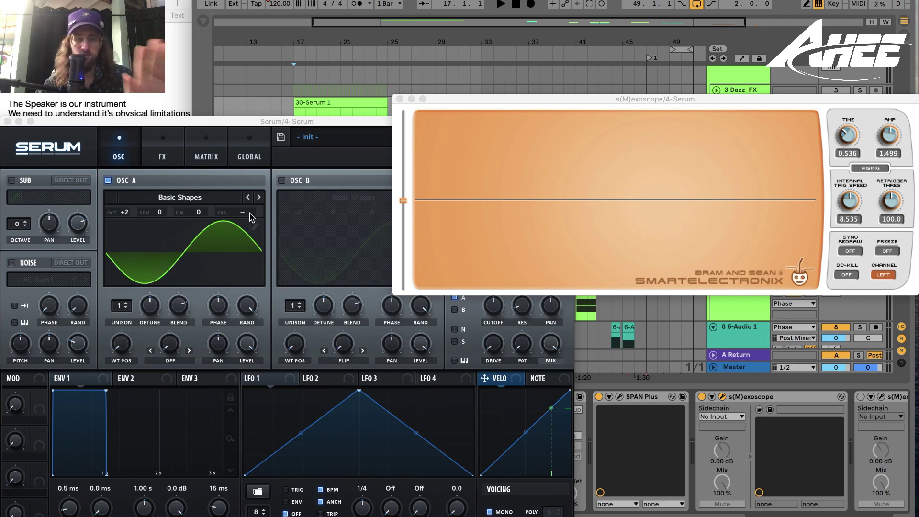
Enable oscillator B in the 4-Serum synth and turn up its Flip warp amount
click(223, 124)
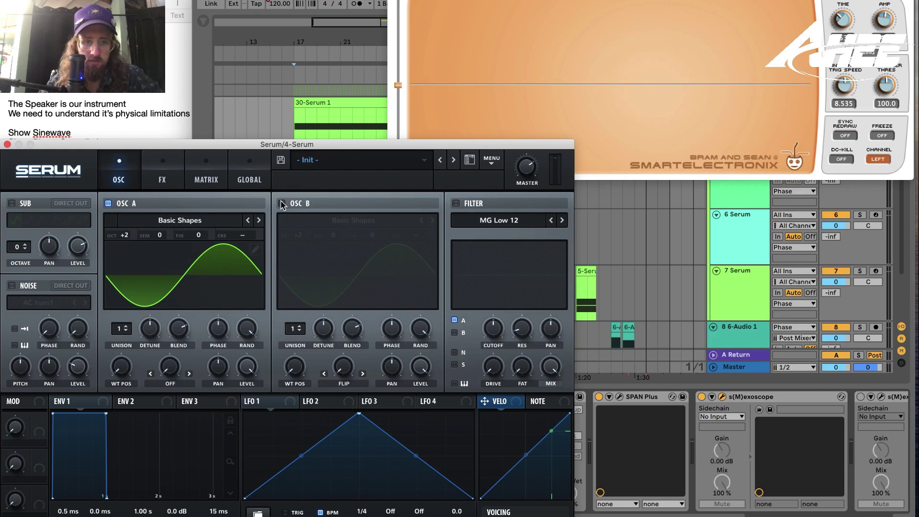
click(282, 203)
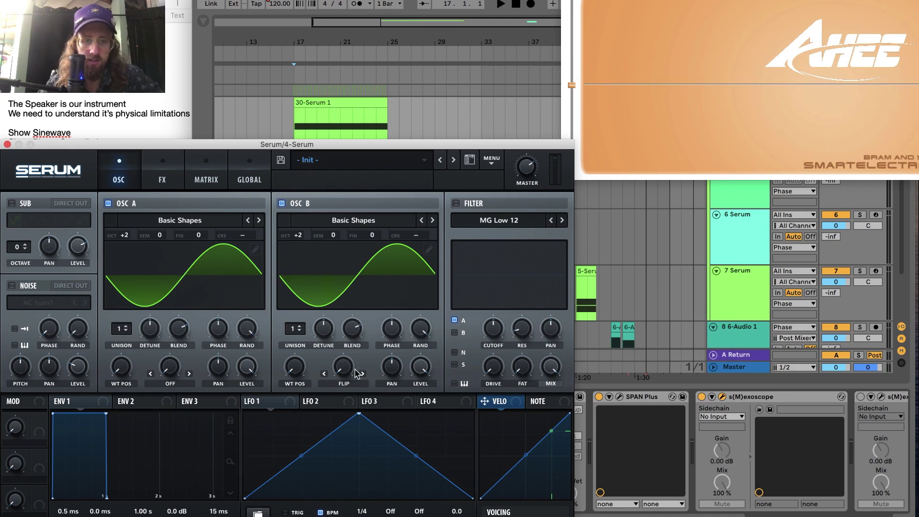
drag(341, 377, 345, 305)
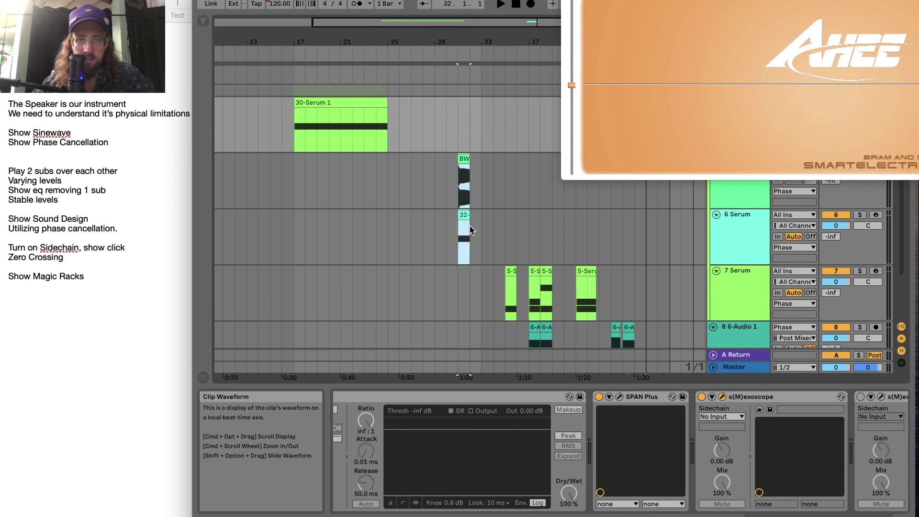
Solo the 5 BWB 808'S track and play its bar 31 clip, examining the master spectrum in SPAN Plus
click(463, 211)
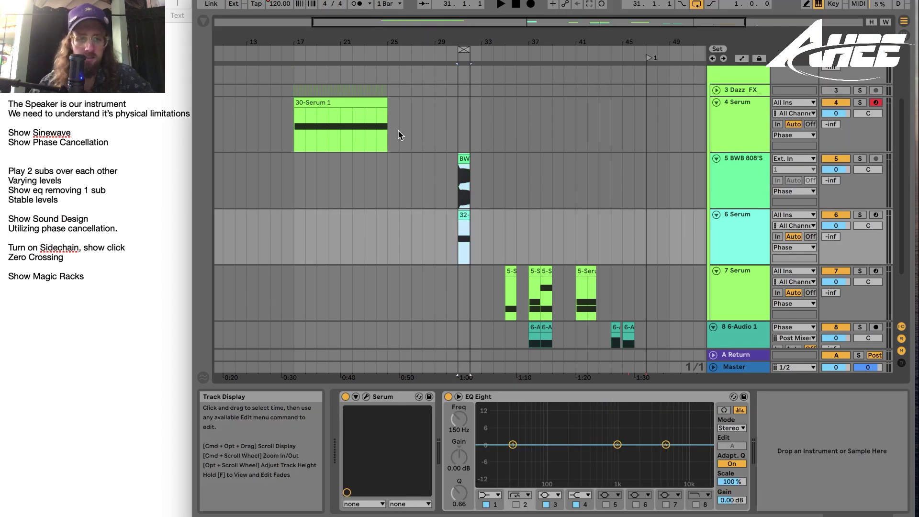
double_click(463, 42)
drag(466, 42, 466, 21)
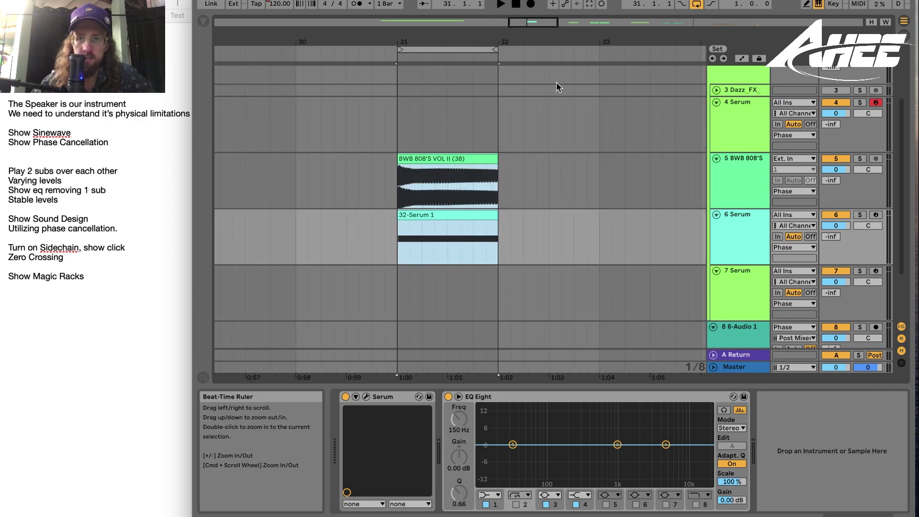
click(858, 160)
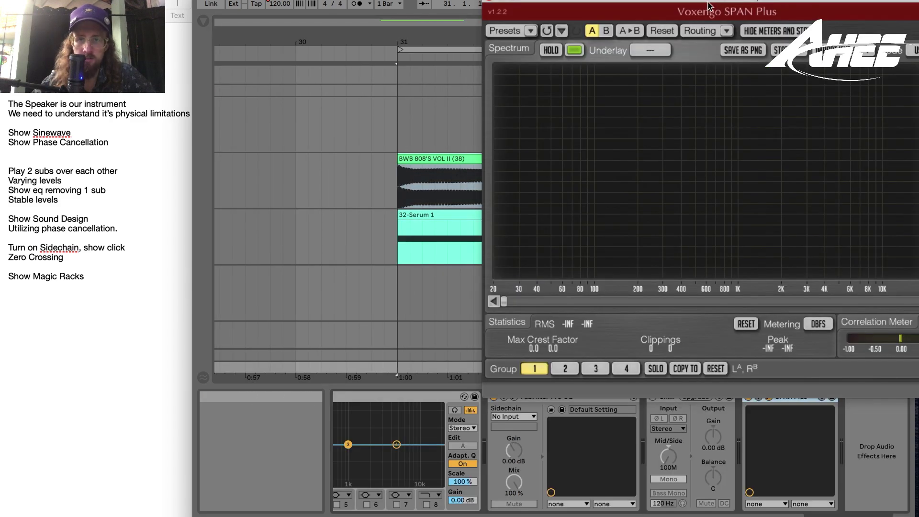
key(space)
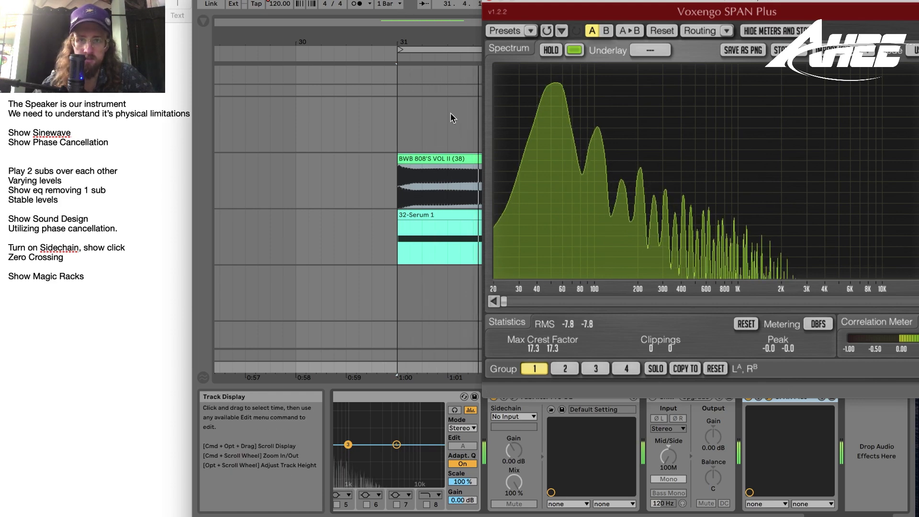
Solo the 6 Serum track instead and play its bar 31 clip, examining the master spectrum in SPAN Plus
drag(549, 0, 559, 252)
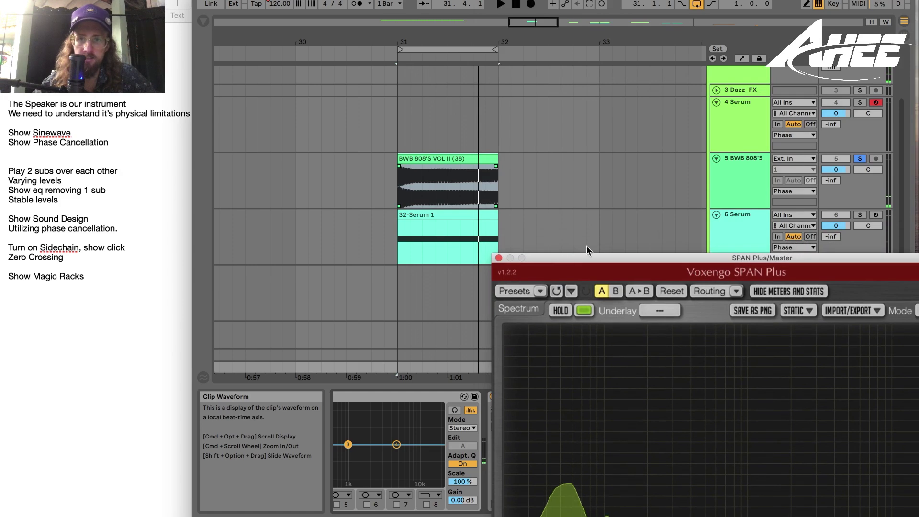
click(859, 214)
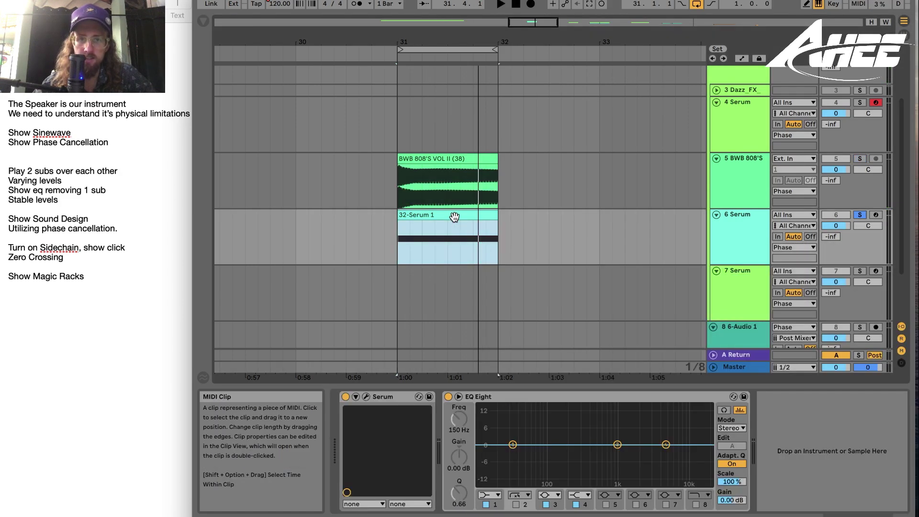
key(space)
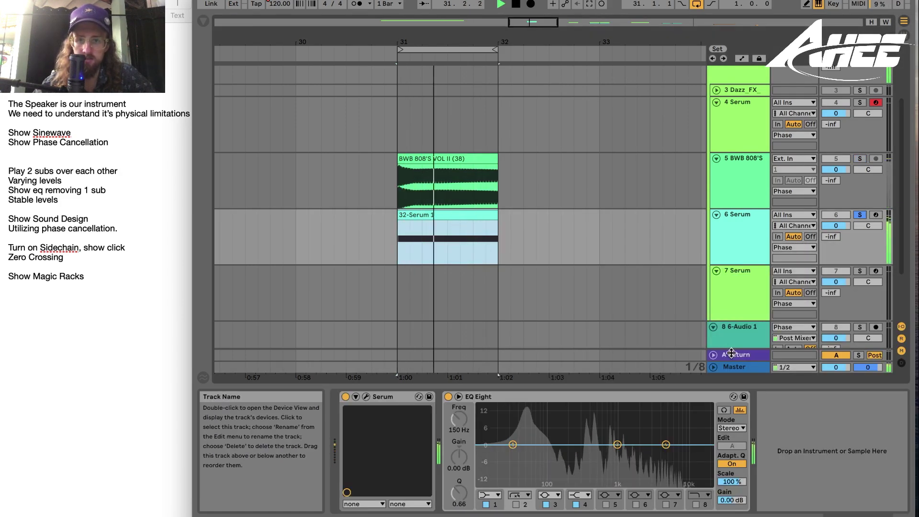
click(734, 368)
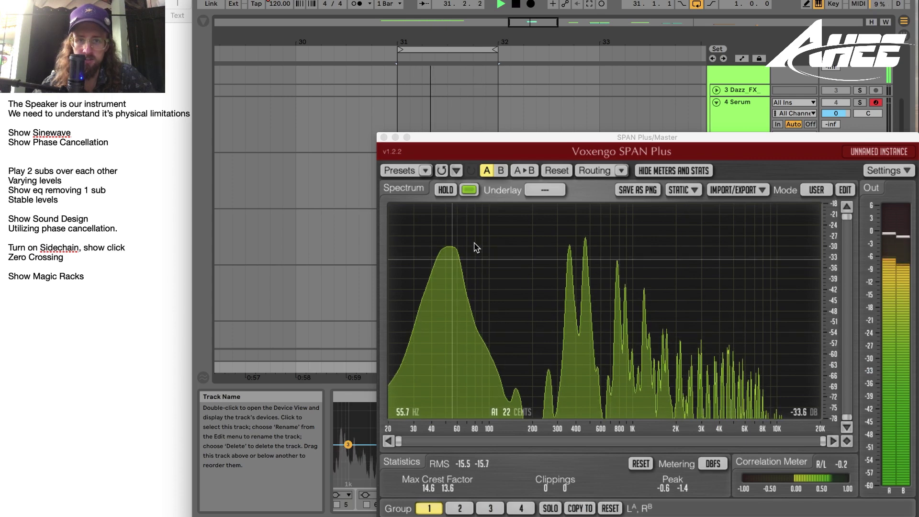
key(space)
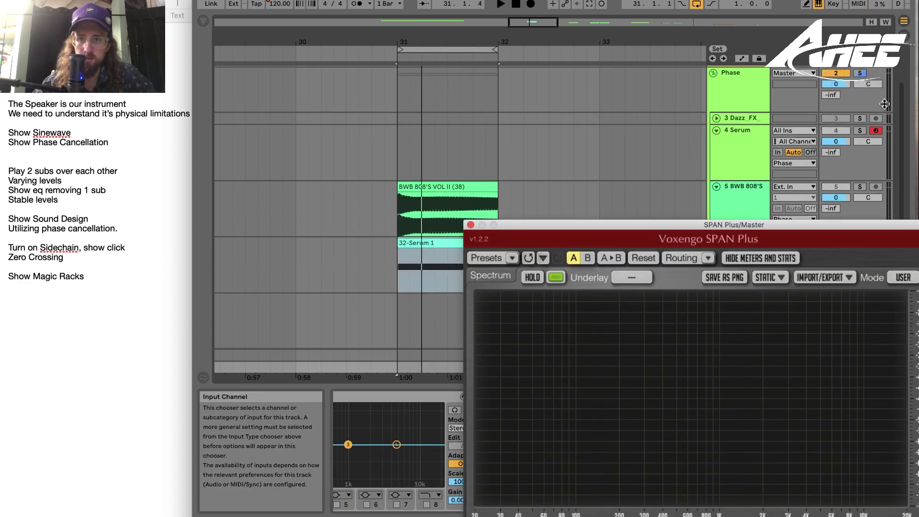
Solo the Phase group and play the 808 and Serum clips together from bar 31, examining the combined spectrum
click(861, 74)
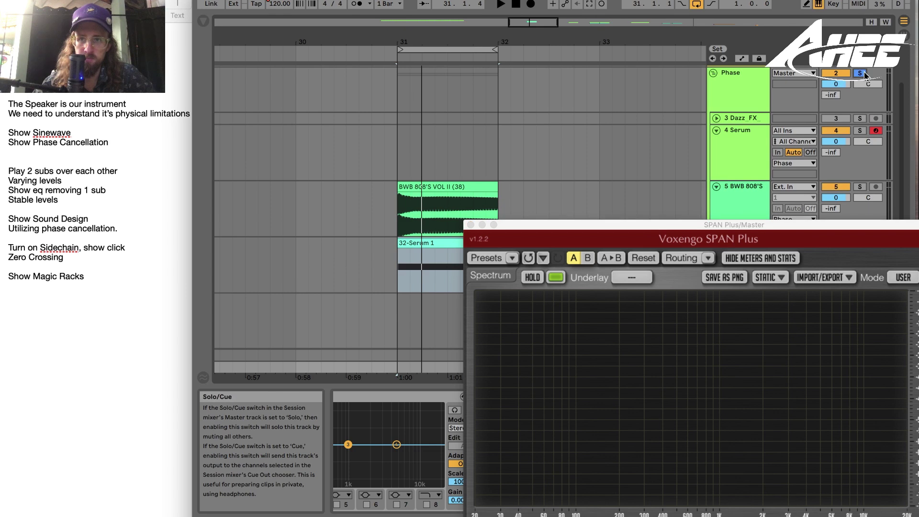
click(423, 185)
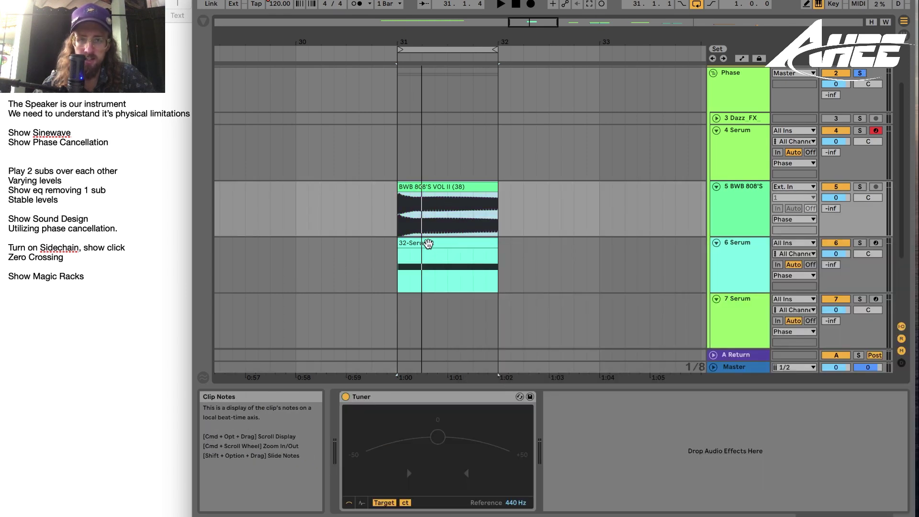
click(429, 243)
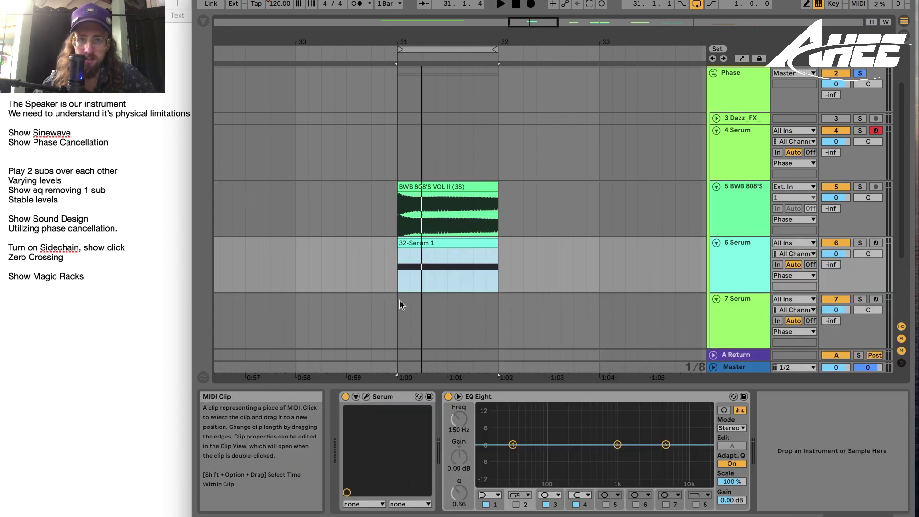
click(389, 222)
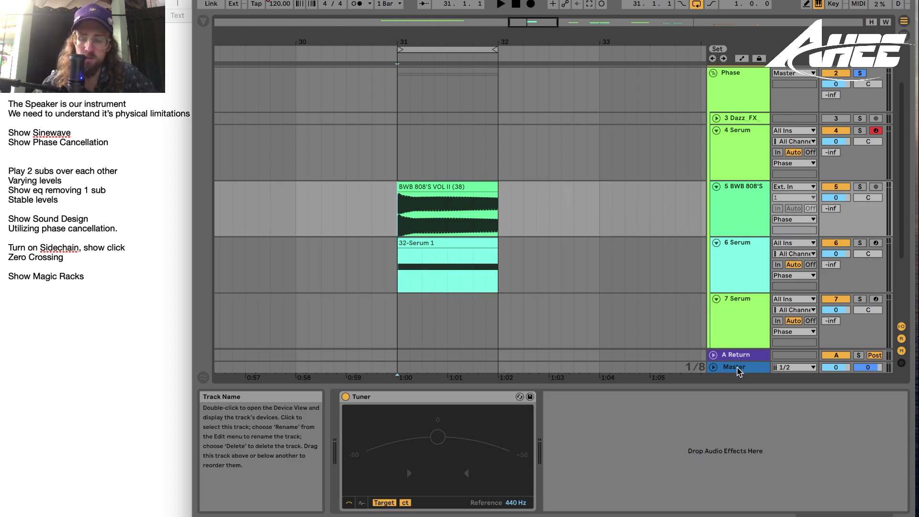
click(737, 368)
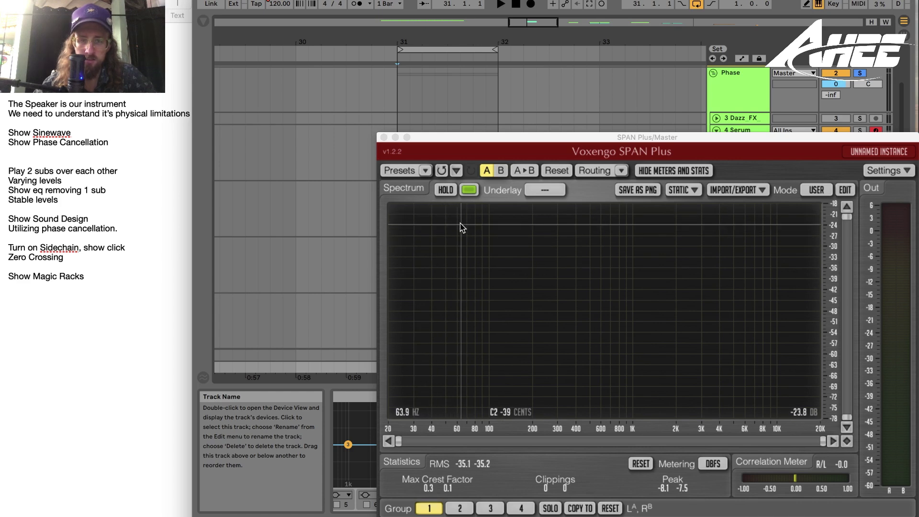
key(space)
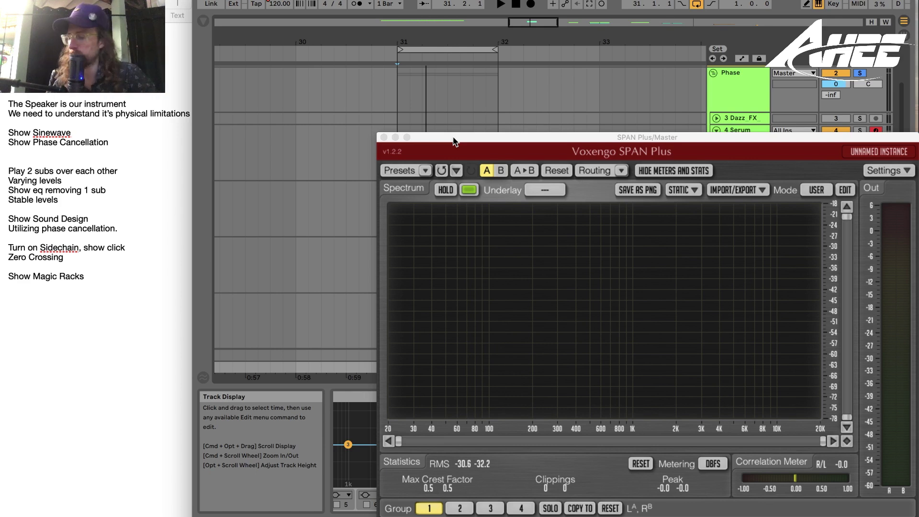
Enable the low-cut band 2 in the EQ Eight on the 6 Serum track
drag(412, 139, 576, 138)
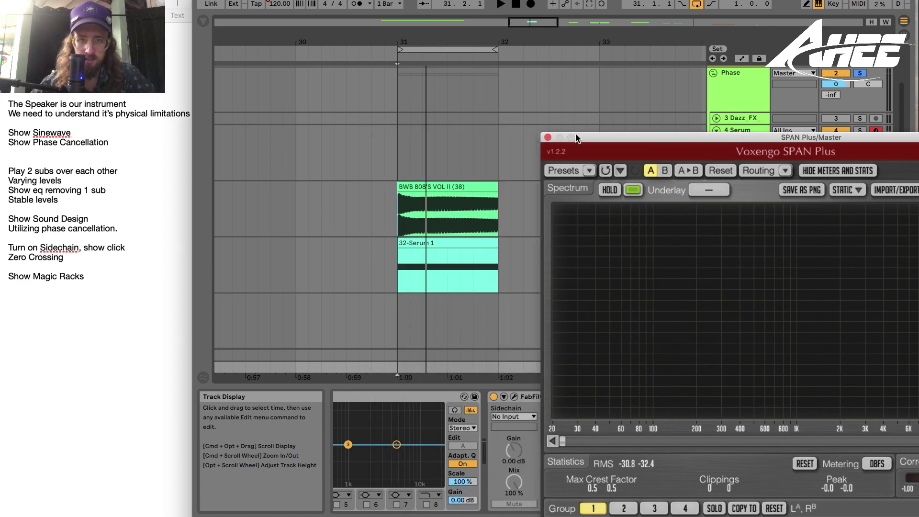
click(412, 246)
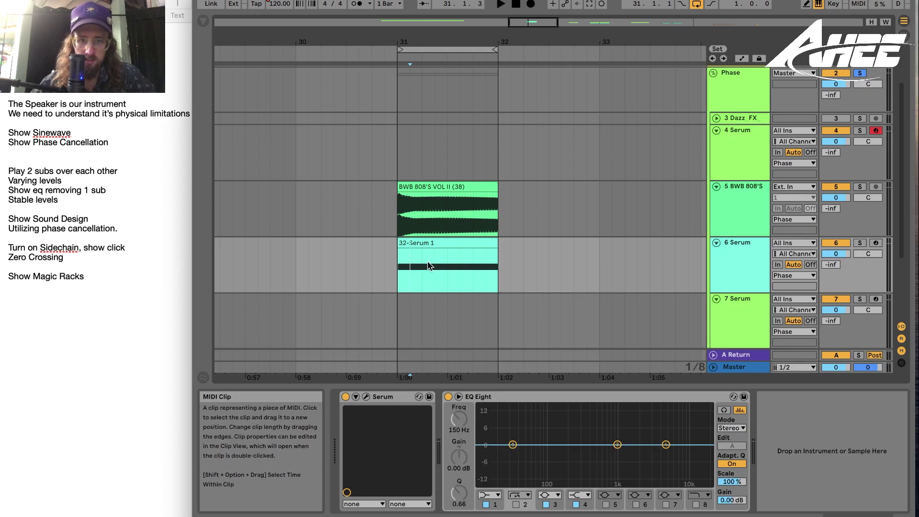
click(516, 505)
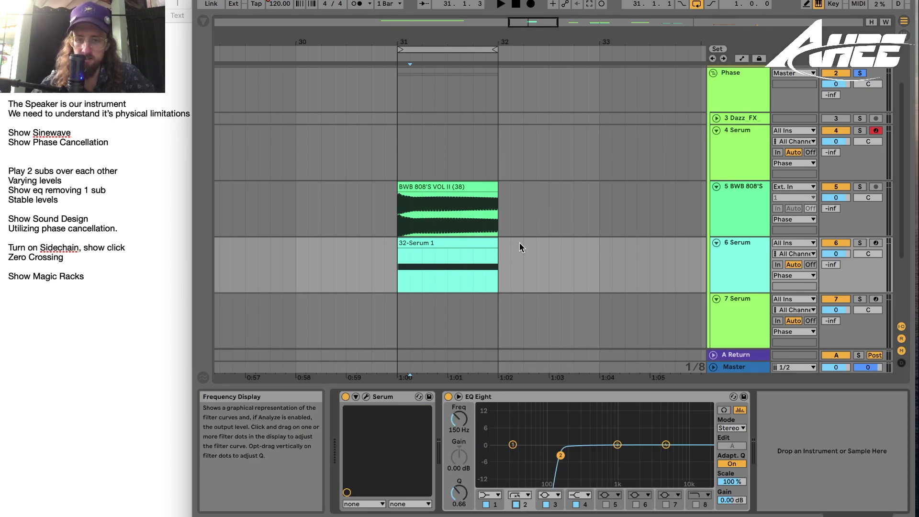
Play the 808 and low-cut Serum clips together again, examining the sub level in the master's SPAN Plus spectrum
click(737, 79)
key(space)
click(369, 396)
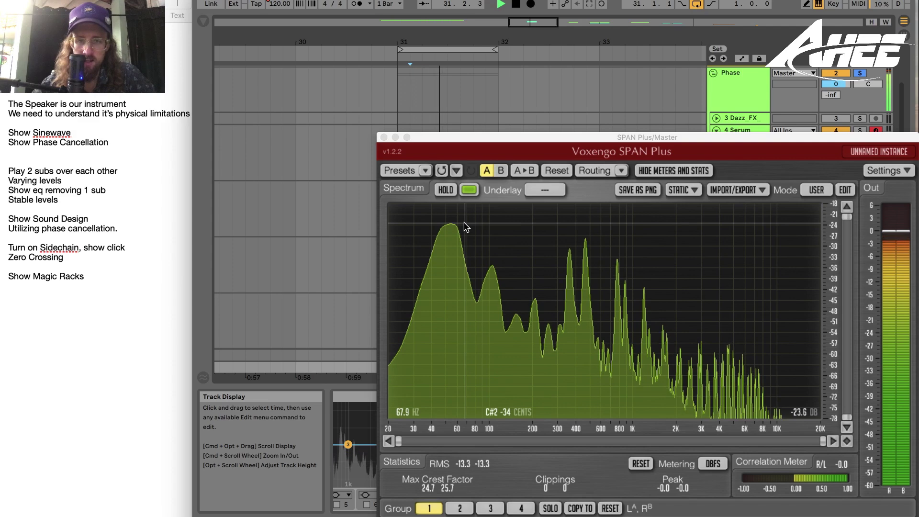
key(space)
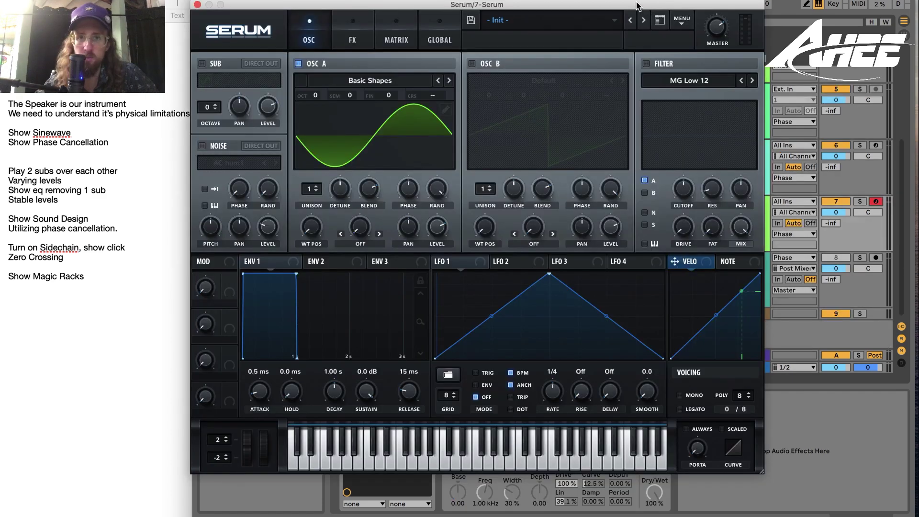
Bring the 7-Serum synth fully into view and play a test note on it
drag(637, 6, 615, 356)
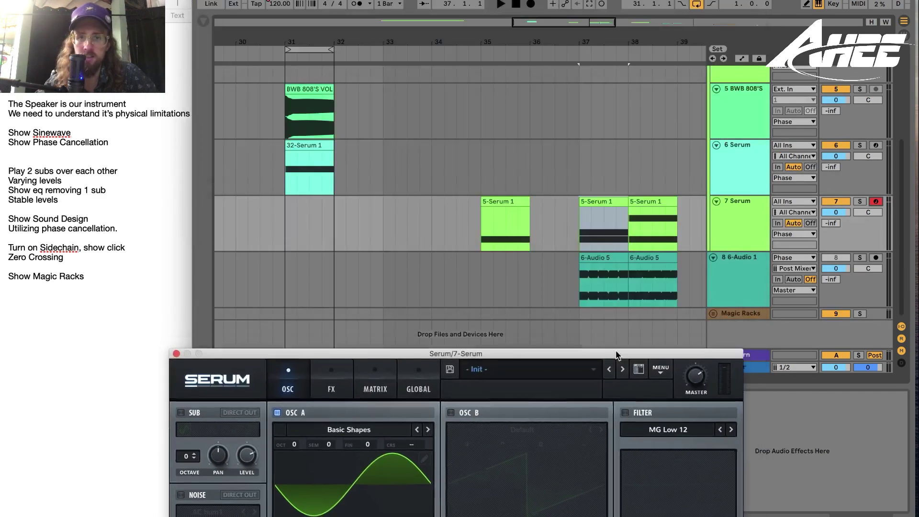
click(596, 203)
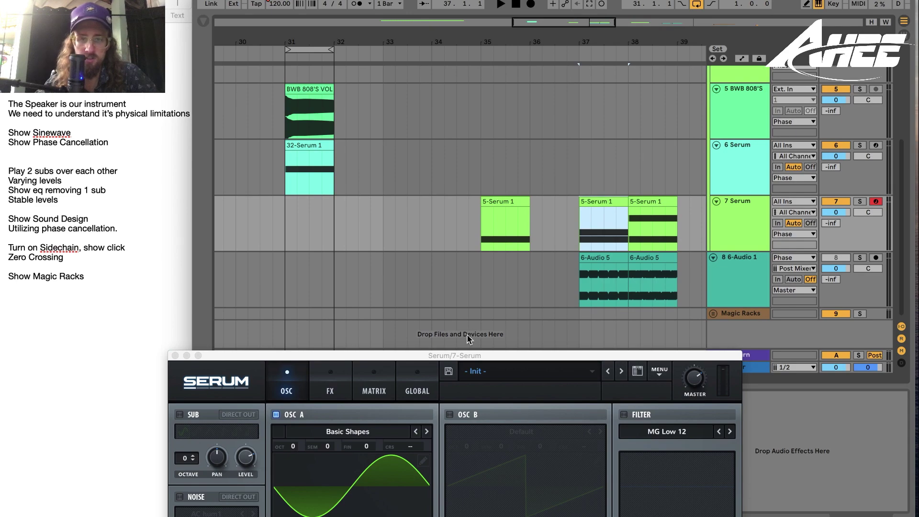
drag(458, 356, 608, 262)
drag(450, 262, 313, 29)
click(449, 396)
key(a)
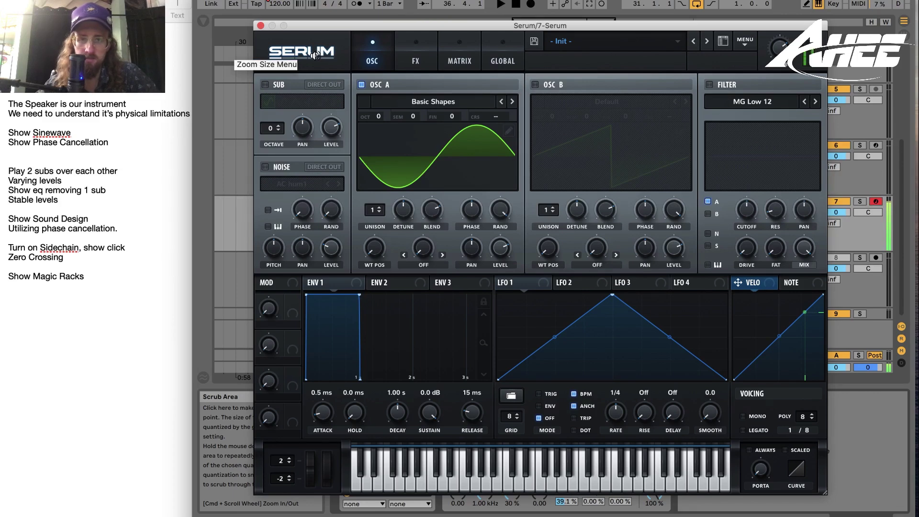
Open the notes of the bar 37 clip on the 7 Serum track, with the synth window moved aside
drag(458, 24, 149, 0)
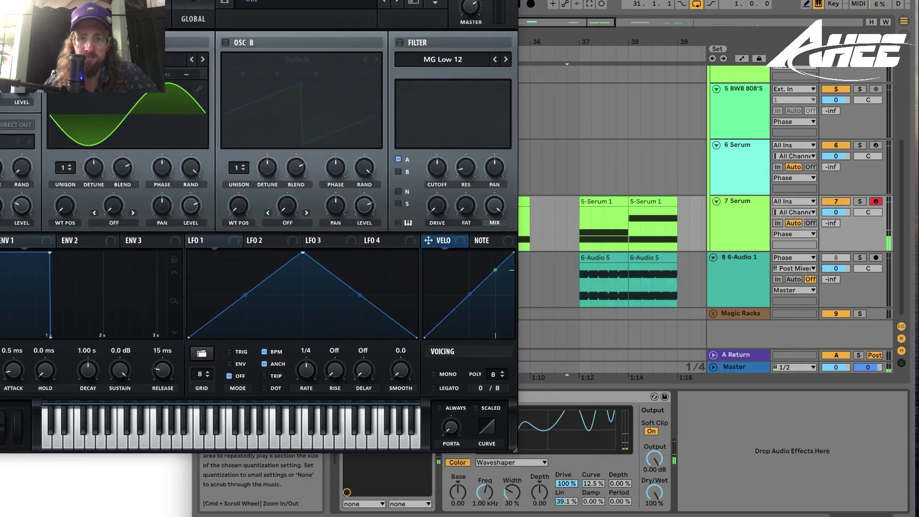
double_click(605, 202)
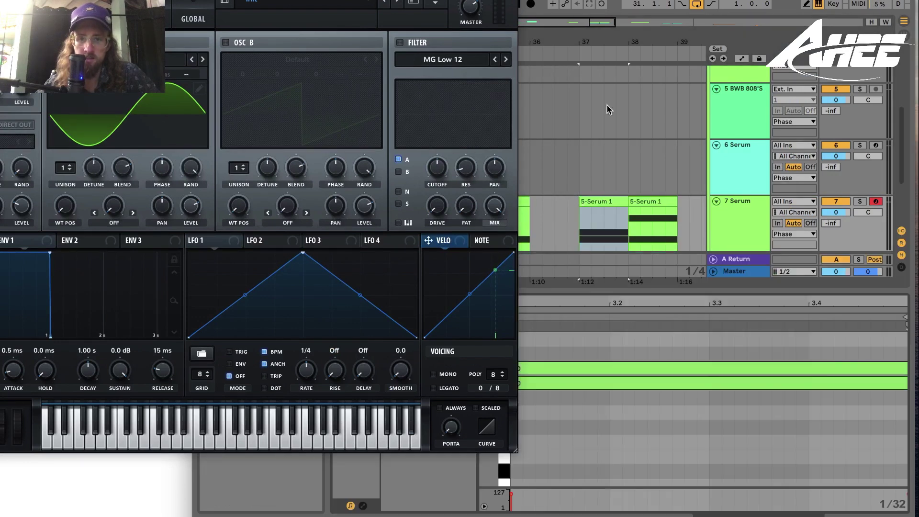
drag(383, 0, 230, 0)
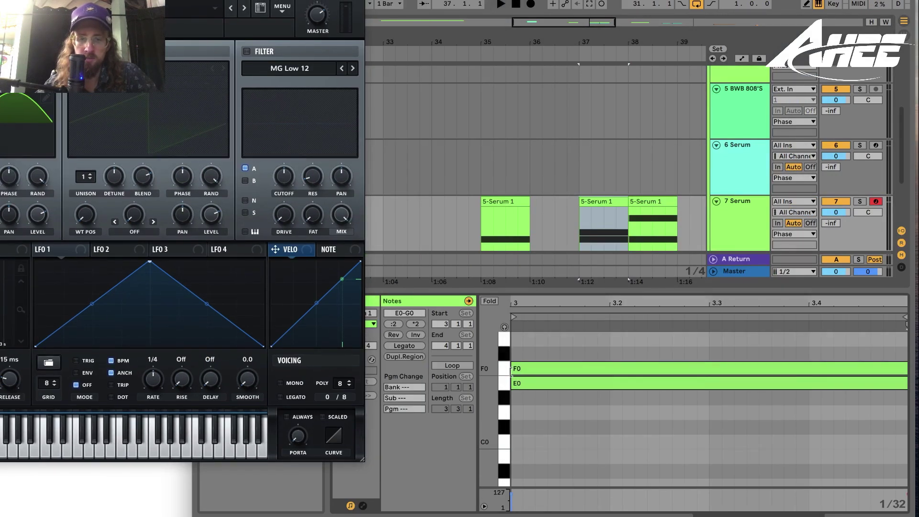
Solo the 7 Serum track and play the bar 37 clip with its E0 and F0 notes
click(860, 202)
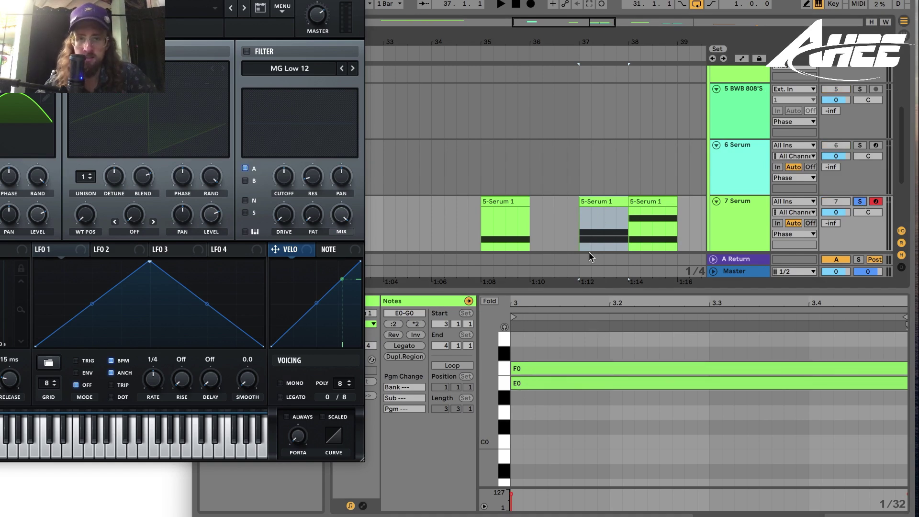
click(599, 204)
key(space)
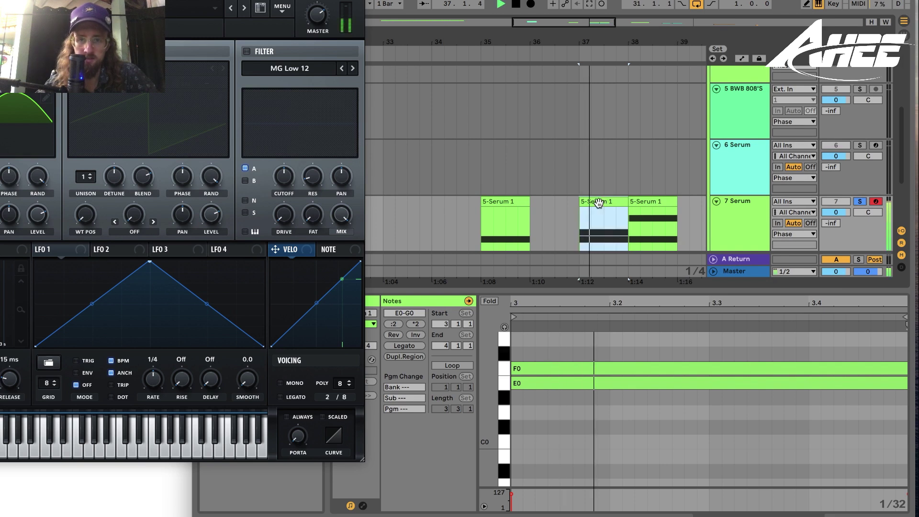
key(space)
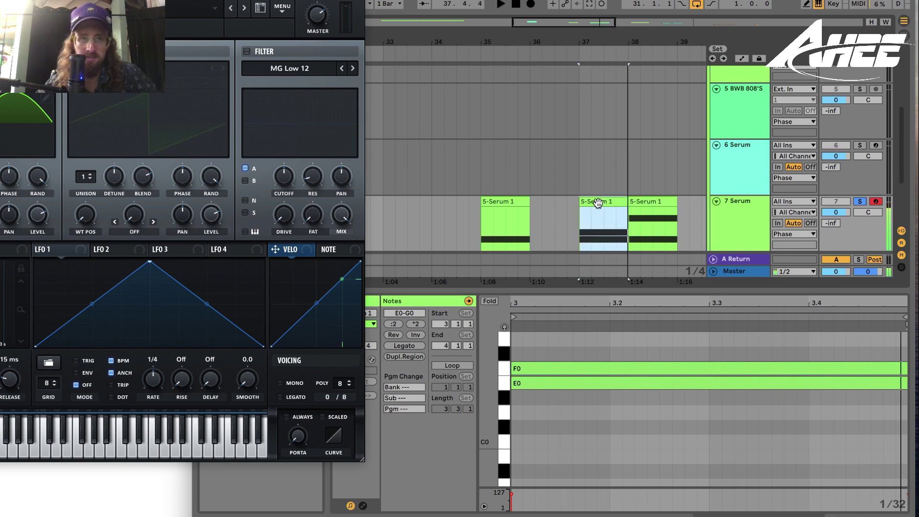
Lower the G0 note to F#0 in the bar 38 clip on the 7 Serum track and play the clip
click(657, 204)
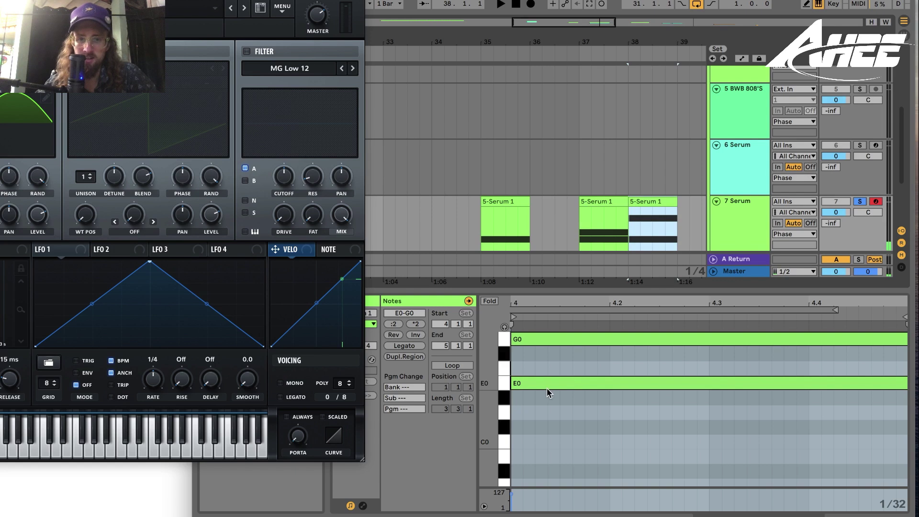
key(space)
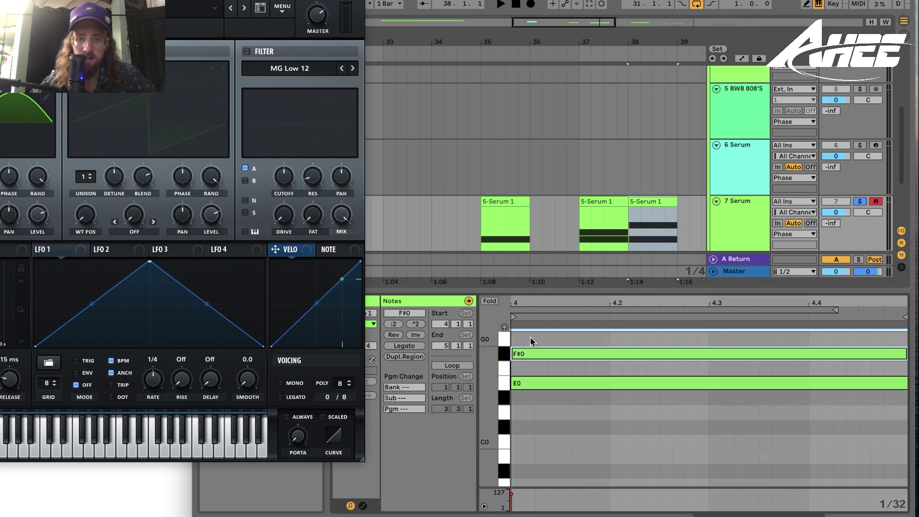
key(space)
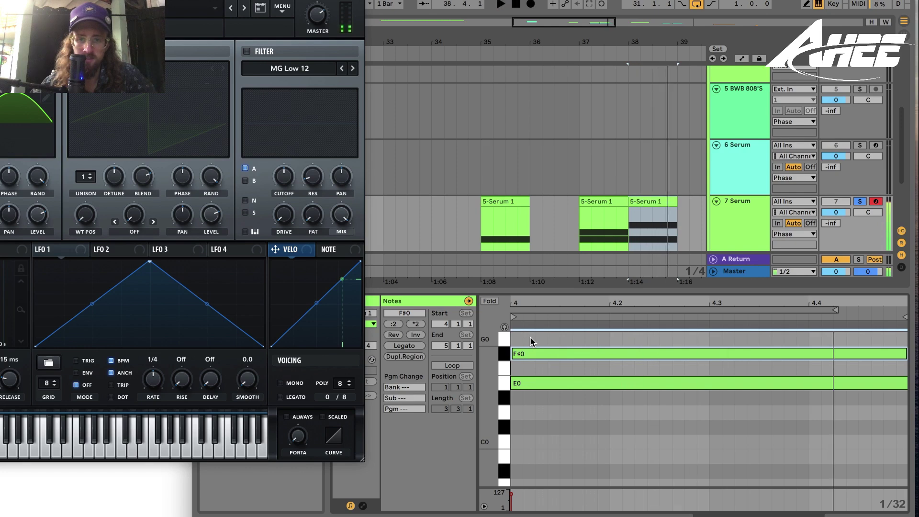
Raise the F#0 note to G#0 in the bar 38 clip on the 7 Serum track
key(Up)
key(Up)
Examine the beating waveform of the bar 37 audio clip on the 8 6-Audio 1 track
key(z)
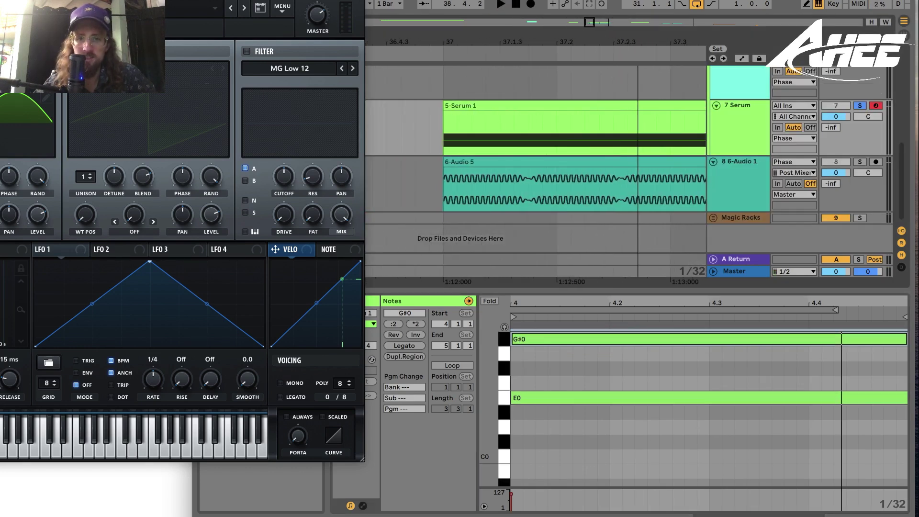
mouse_move(608, 50)
mouse_down()
mouse_move(608, 38)
mouse_move(487, 30)
mouse_move(488, 52)
mouse_up()
click(557, 162)
click(458, 191)
drag(457, 189, 462, 189)
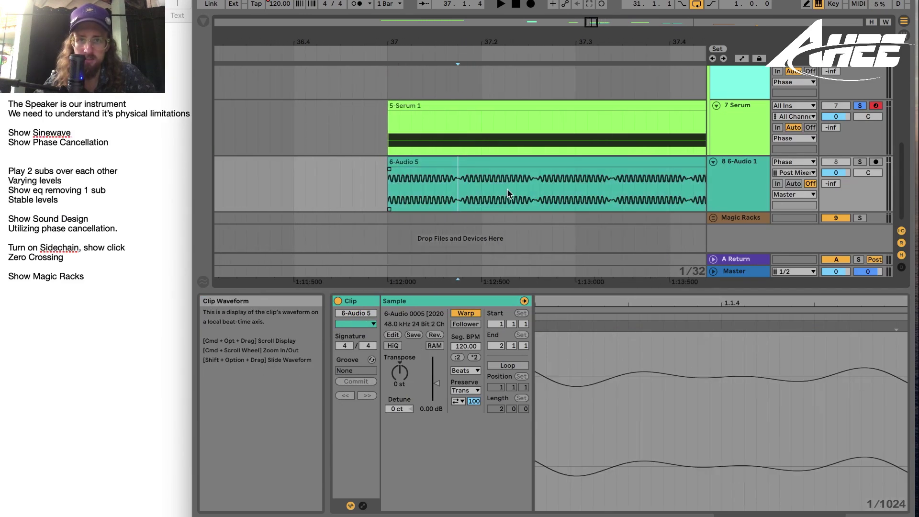
click(541, 193)
drag(607, 40, 507, 41)
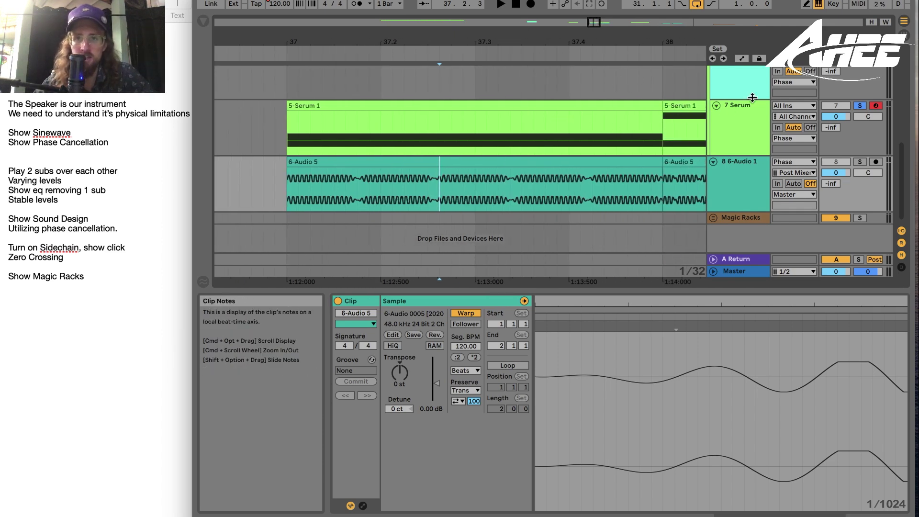
Show the device chain of the 7 Serum track
drag(657, 44, 599, 26)
scroll(736, 146, up, 3)
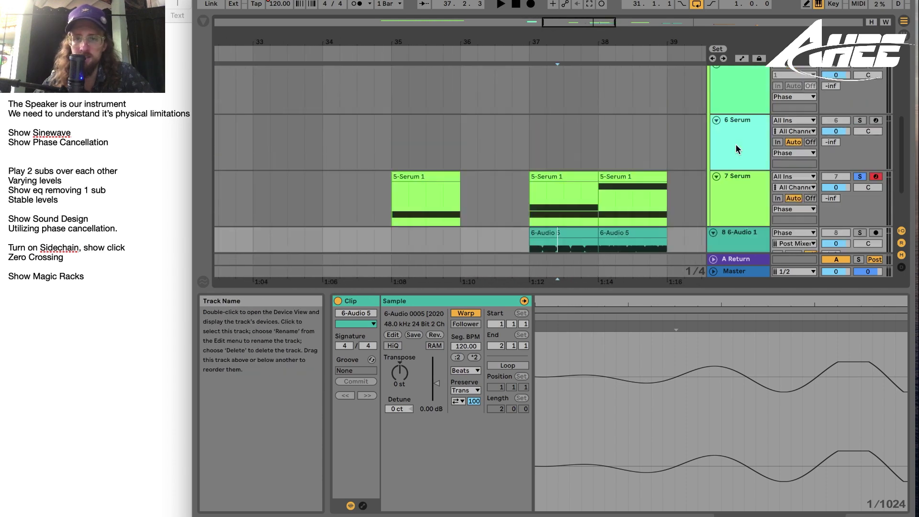
scroll(736, 145, down, 3)
double_click(740, 148)
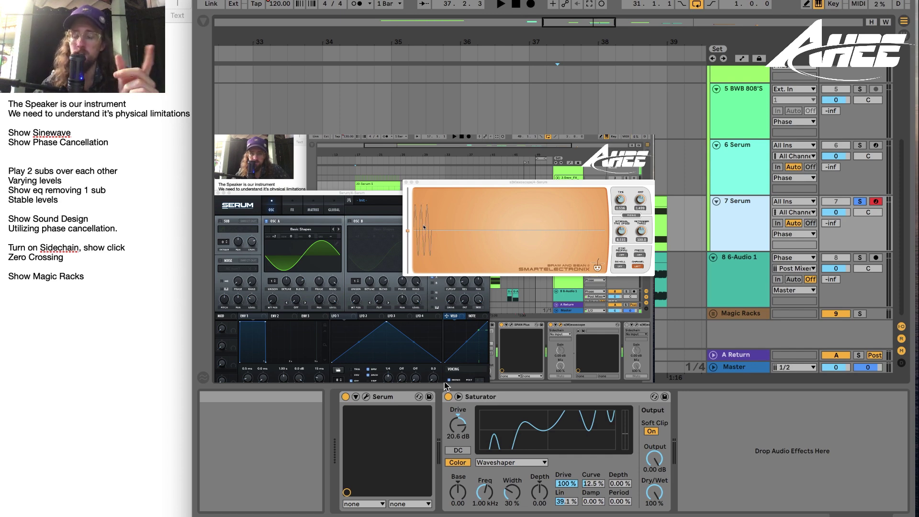
Unsolo the Phase group and select the 30-Serum 1 clip at bar 17 on the 4 Serum track
drag(449, 42, 613, 14)
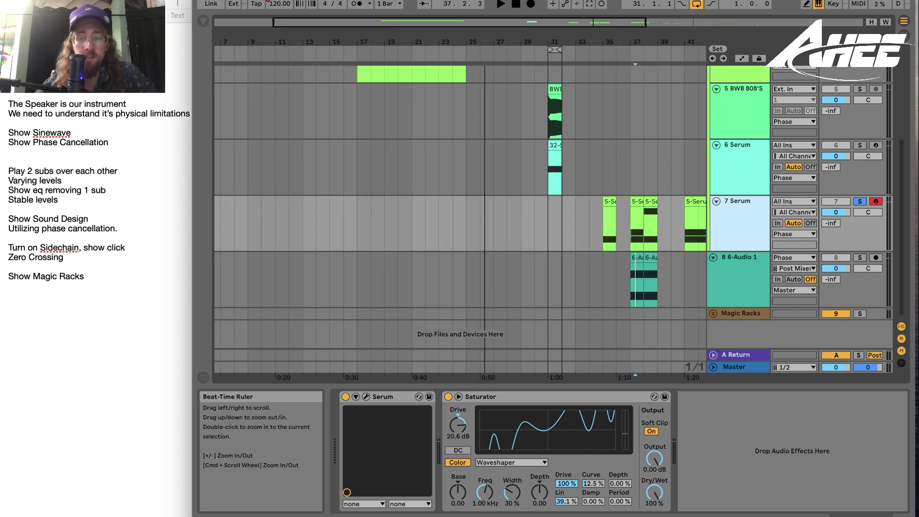
scroll(388, 182, up, 5)
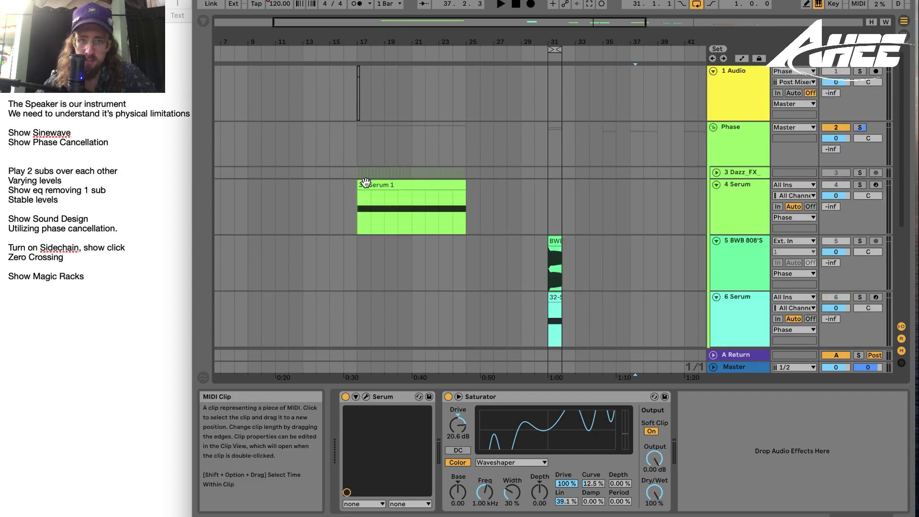
click(366, 182)
drag(366, 22, 369, 38)
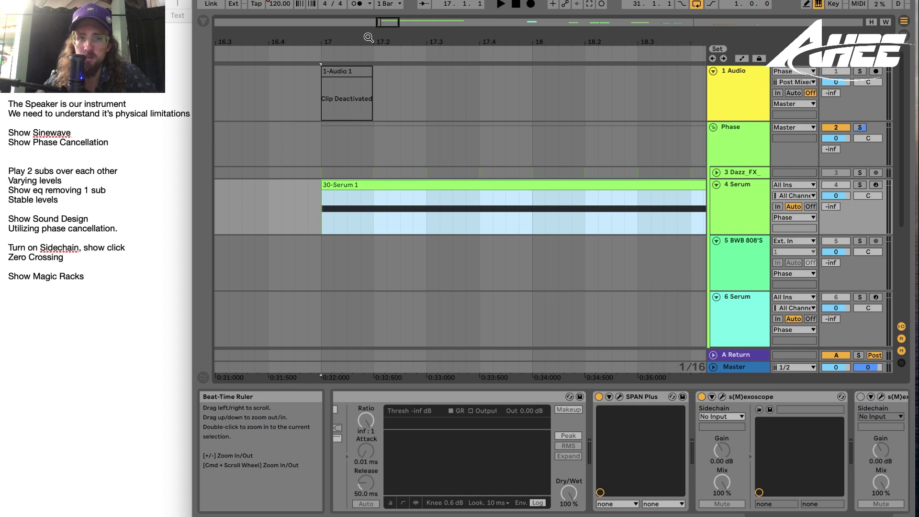
click(478, 245)
click(184, 60)
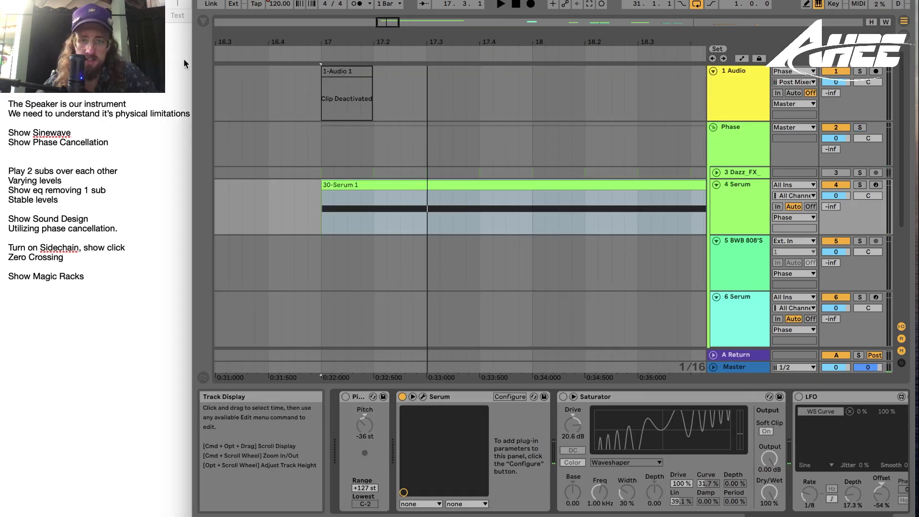
click(359, 185)
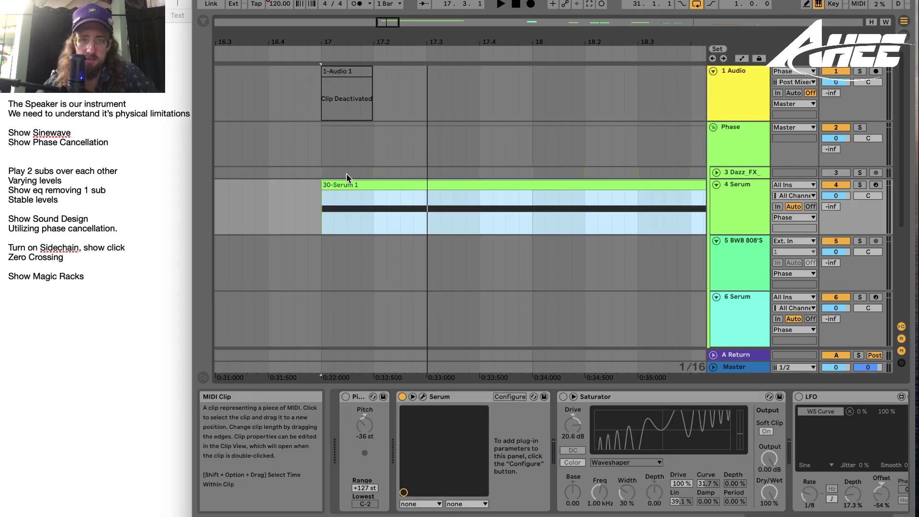
Arm the 1 Audio track and record the 4 Serum clip's sound onto it from bar 17
click(875, 71)
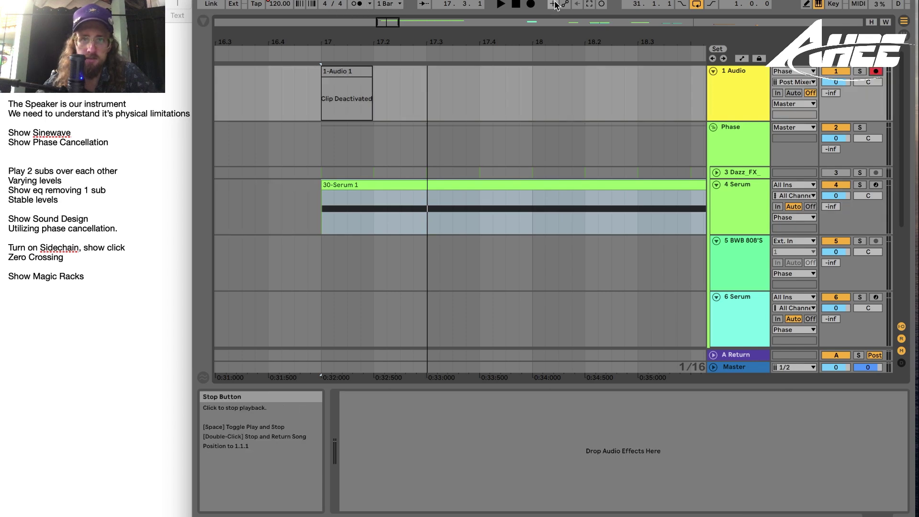
click(530, 4)
key(space)
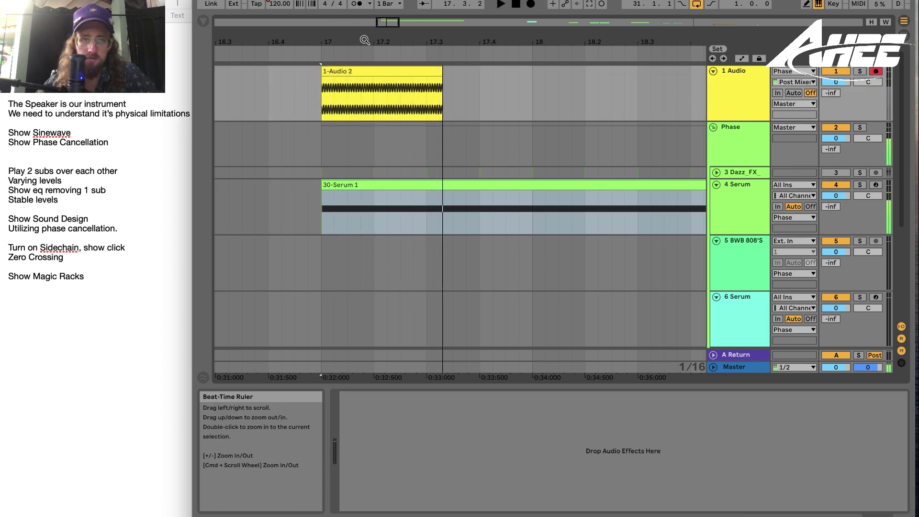
Delete the newly recorded clip from the 1 Audio track
drag(365, 40, 392, 42)
click(392, 72)
key(Delete)
Turn on the Compressor keyed from the 3-Dazz FX track in the 4 Serum device chain
click(732, 174)
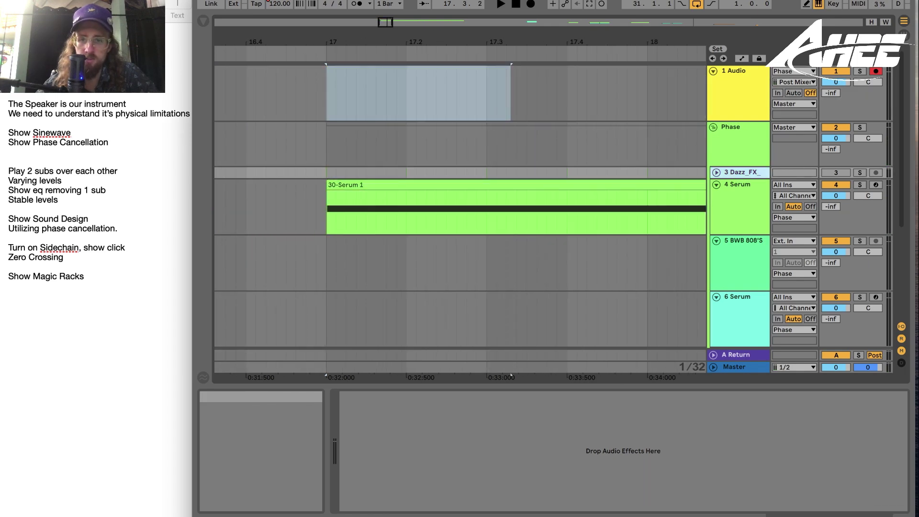
click(749, 206)
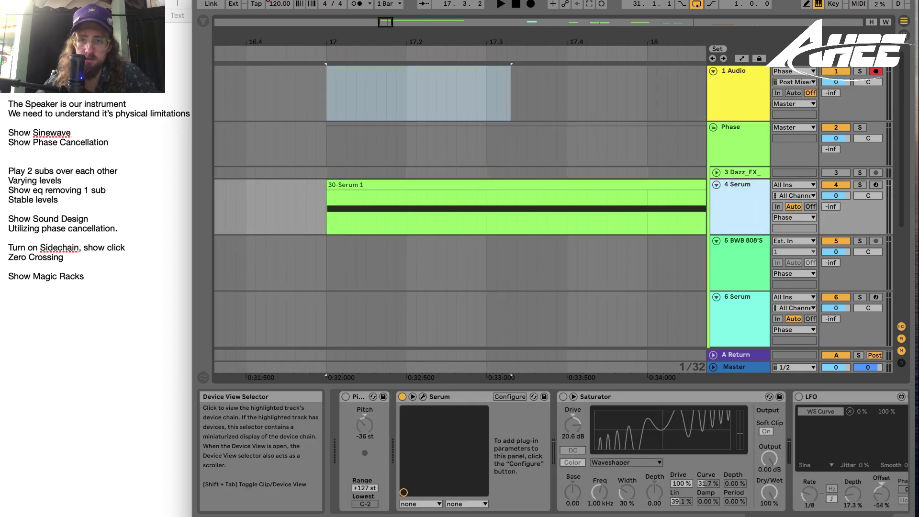
scroll(550, 450, right, 10)
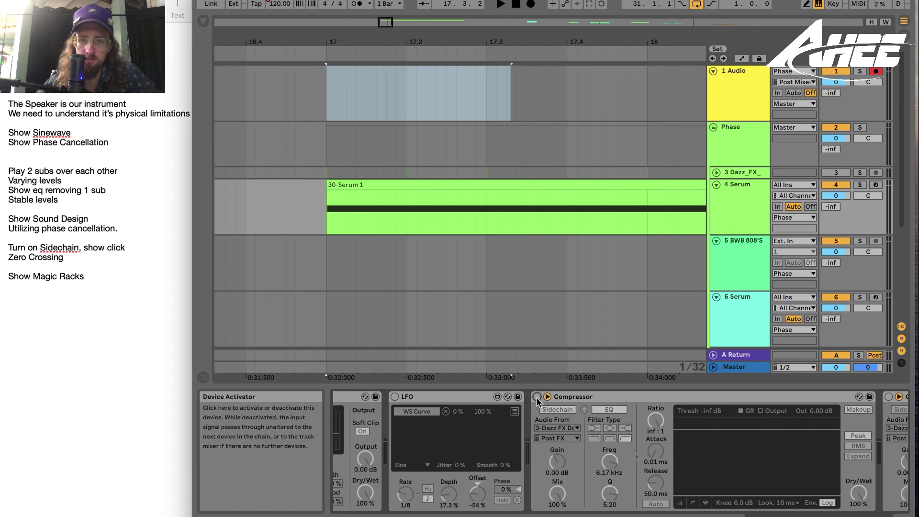
Record the sidechained Serum sound onto the 1 Audio track from bar 17 to about 17.4
click(327, 91)
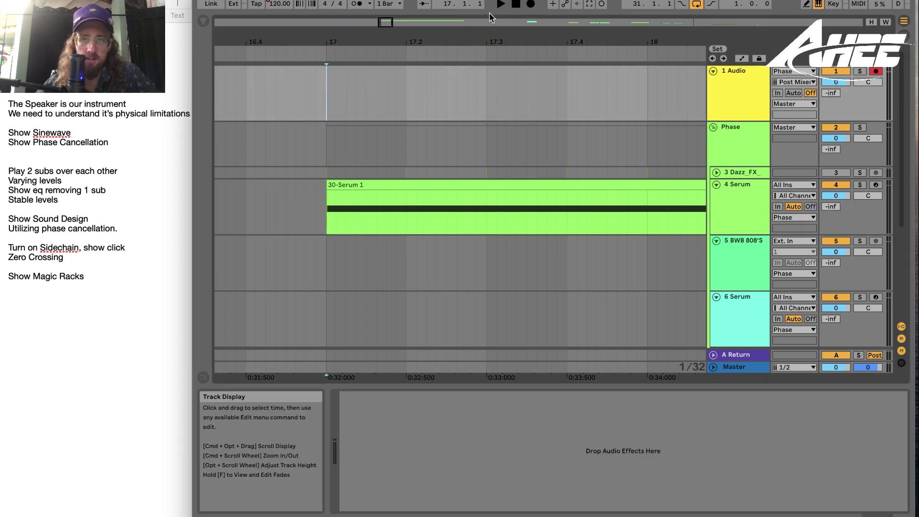
click(530, 4)
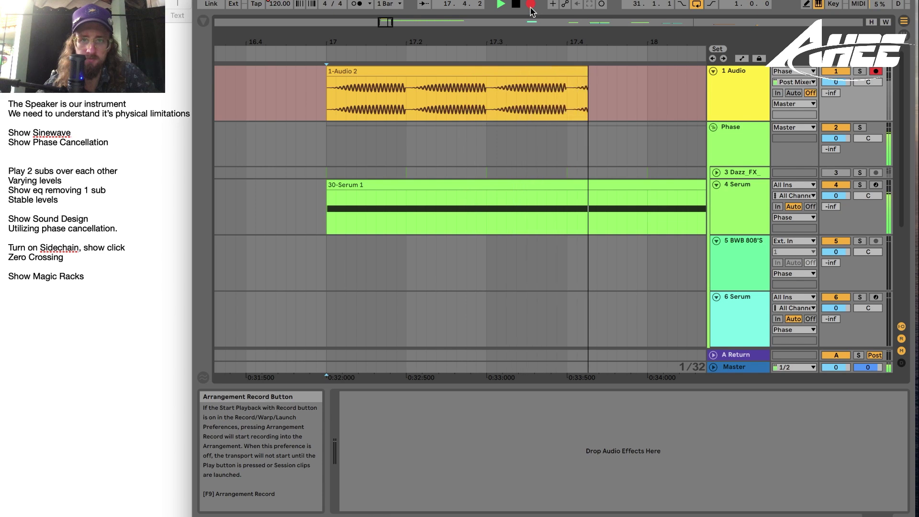
key(space)
Solo the 1 Audio track and inspect the abrupt waveform cut just before 17.2 in the new recording
drag(397, 42, 396, 91)
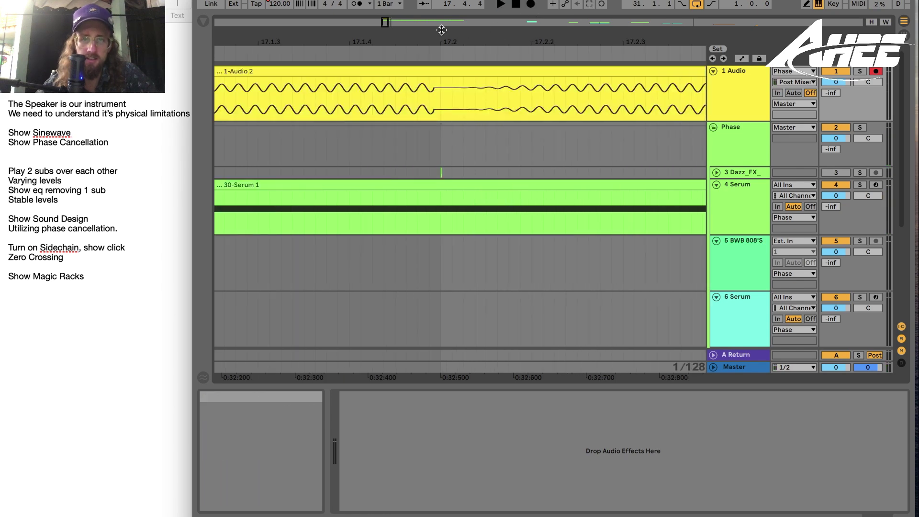
drag(442, 30, 442, 46)
click(860, 71)
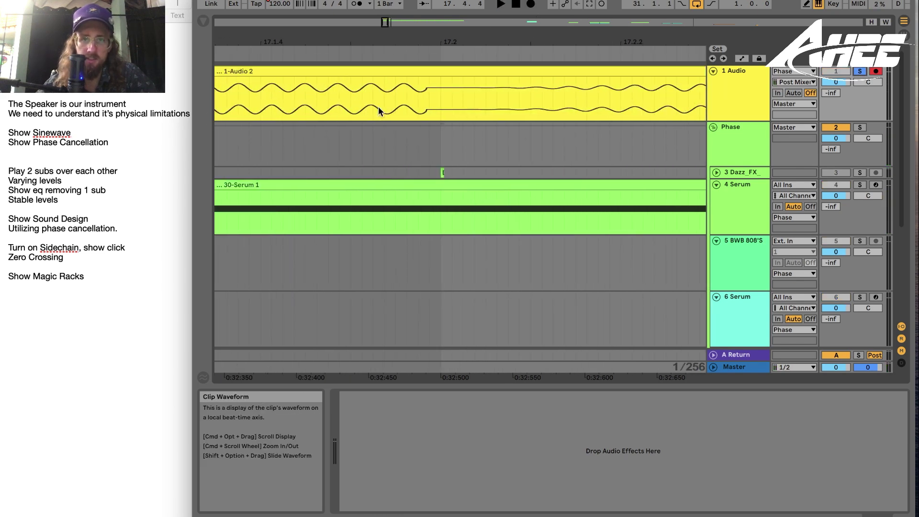
drag(433, 44, 415, 76)
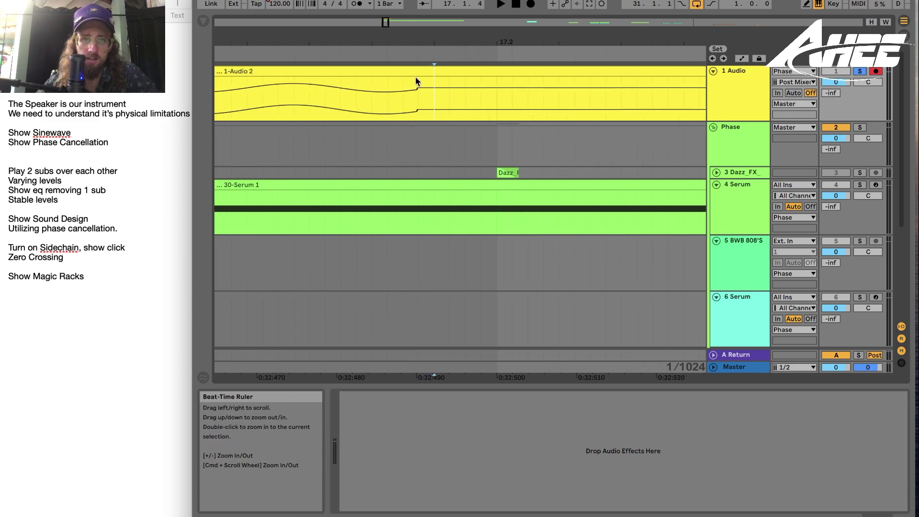
click(416, 92)
mouse_move(417, 41)
mouse_down()
mouse_move(414, 96)
mouse_move(406, 42)
mouse_up()
Play the 1 Audio recording from within beat 17.1 to hear the cut before 17.2
click(382, 109)
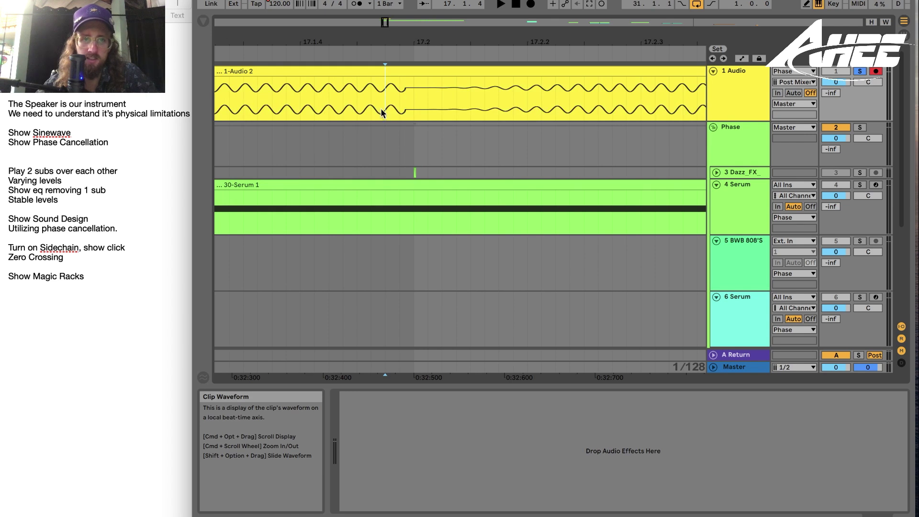
key(space)
click(280, 97)
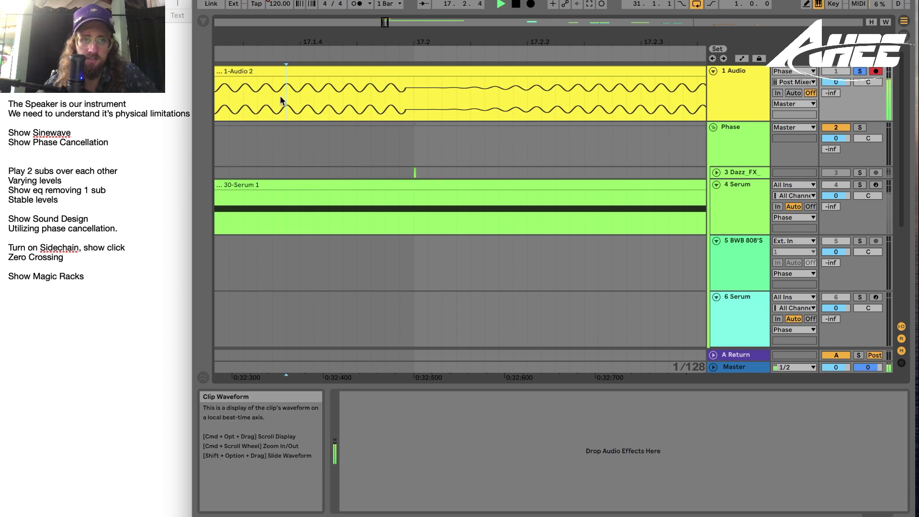
key(space)
key(space)
key(space)
Replay the start of the 1 Audio recording and listen again from just before 17.2
drag(298, 41, 389, 26)
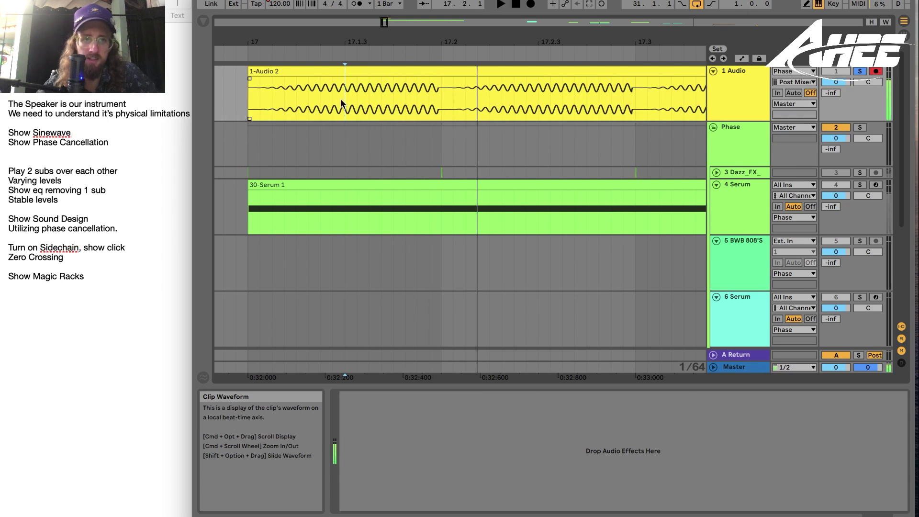
click(320, 102)
key(space)
click(428, 100)
key(space)
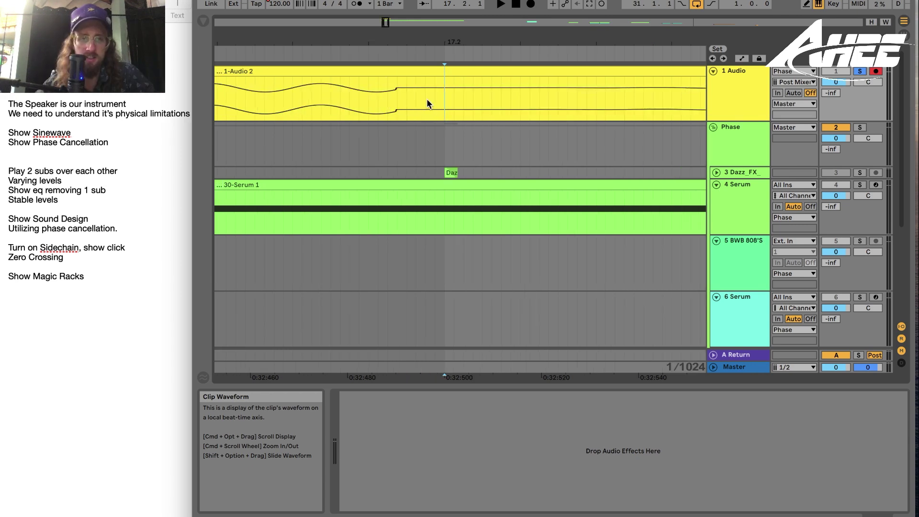
Split the 1 Audio recording just before 17.2 and delete the portion after the split
click(427, 99)
key(super+e)
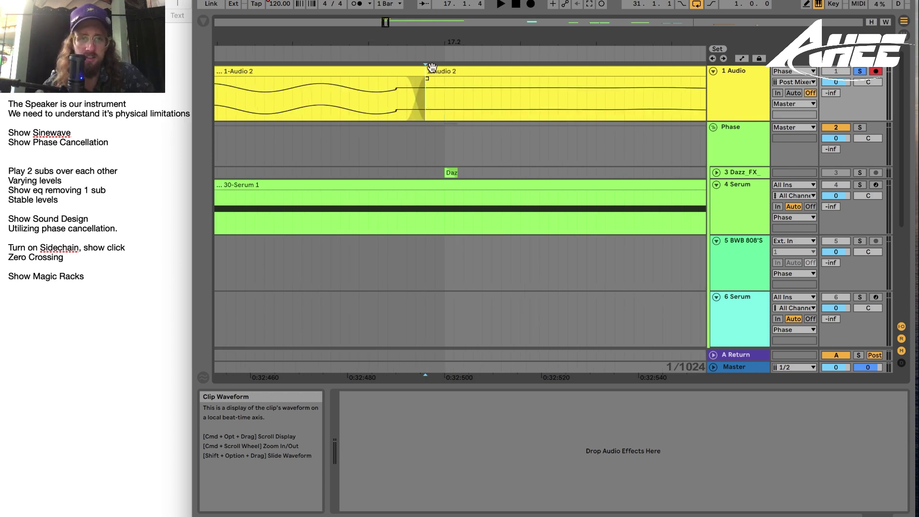
click(436, 72)
key(Delete)
Trim the end of the remaining 1 Audio clip back to the point where the wave cuts off
drag(425, 39, 489, 53)
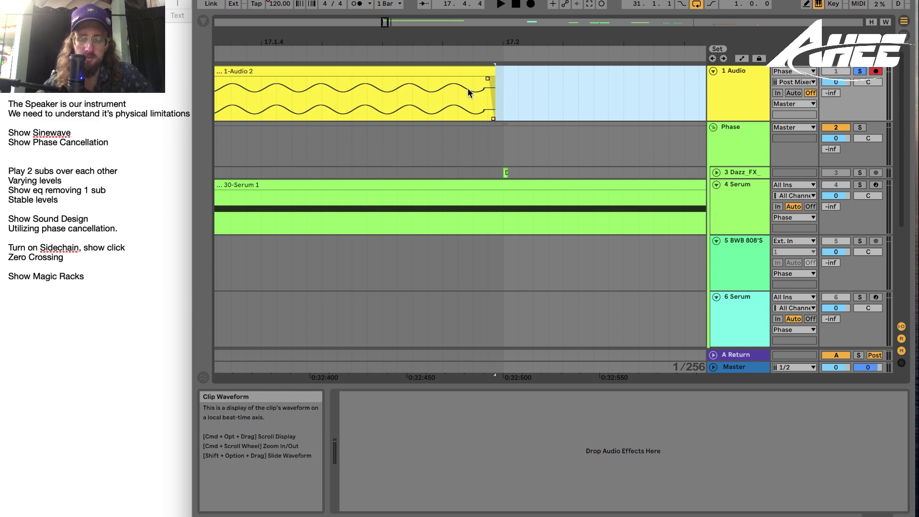
drag(489, 39, 473, 73)
click(516, 73)
drag(472, 41, 472, 30)
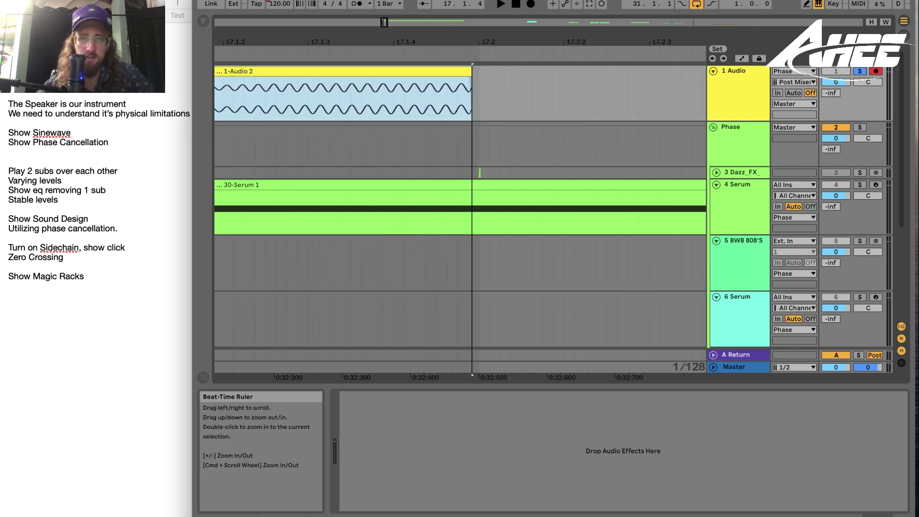
Play the end of the trimmed clip and unsolo the 1 Audio track
click(393, 104)
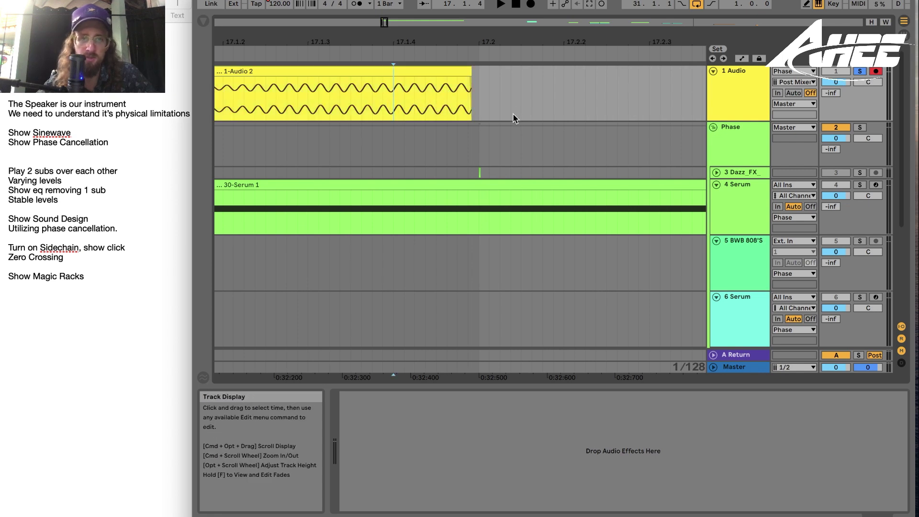
key(space)
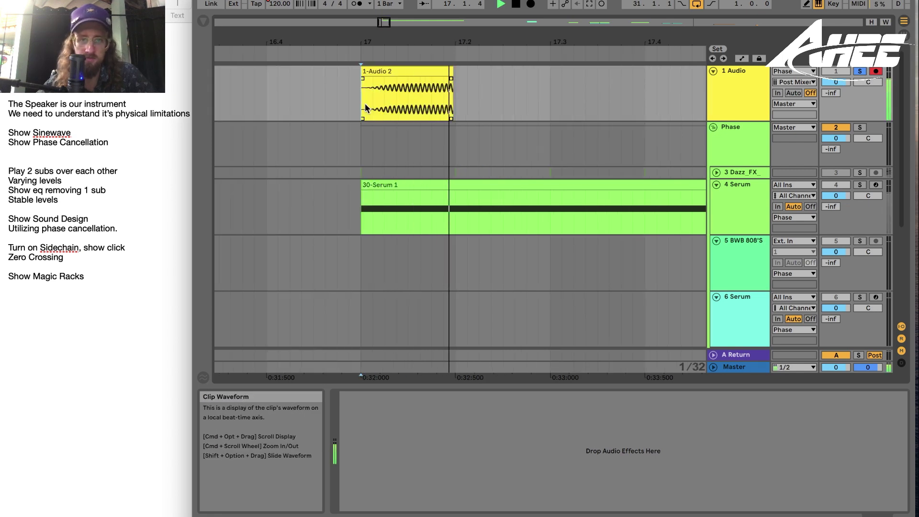
key(space)
key(x)
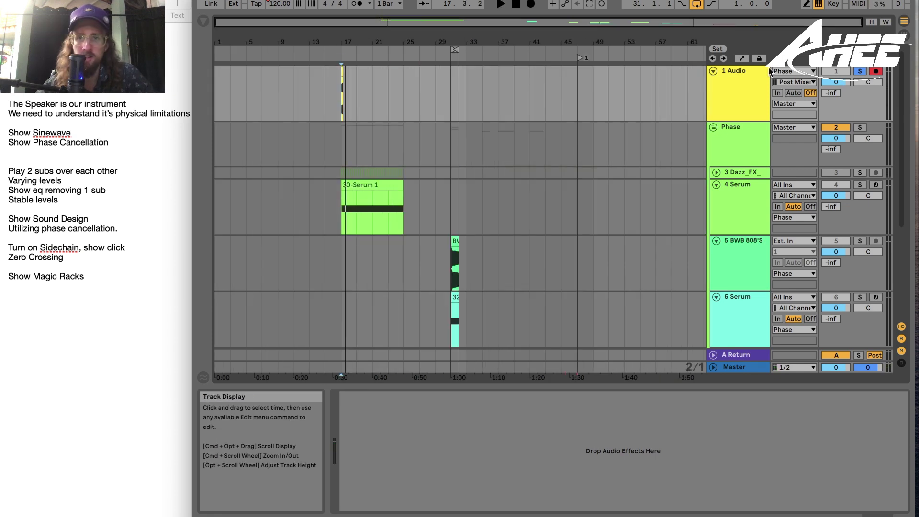
click(861, 73)
Select the Back Break 2 clip at bar 49 and solo its 10 Winstons track in the Magic Racks group
drag(704, 38, 703, 42)
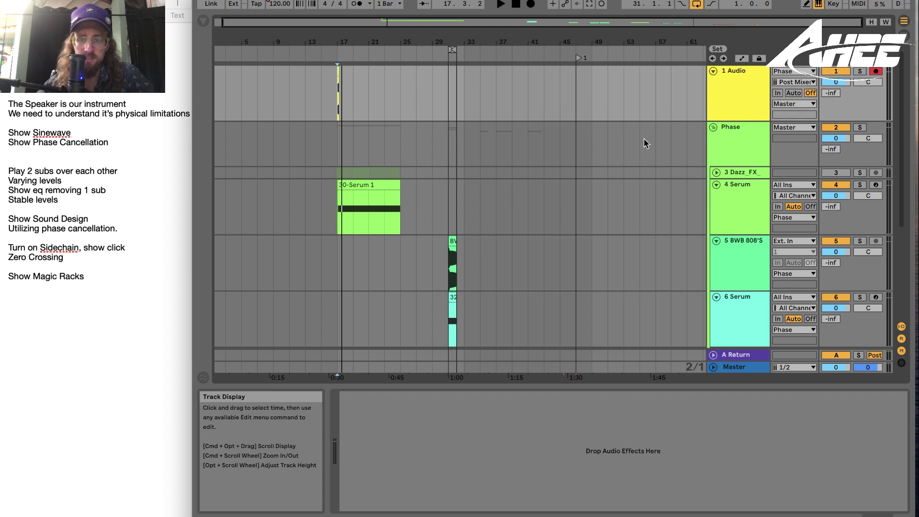
scroll(631, 147, down, 5)
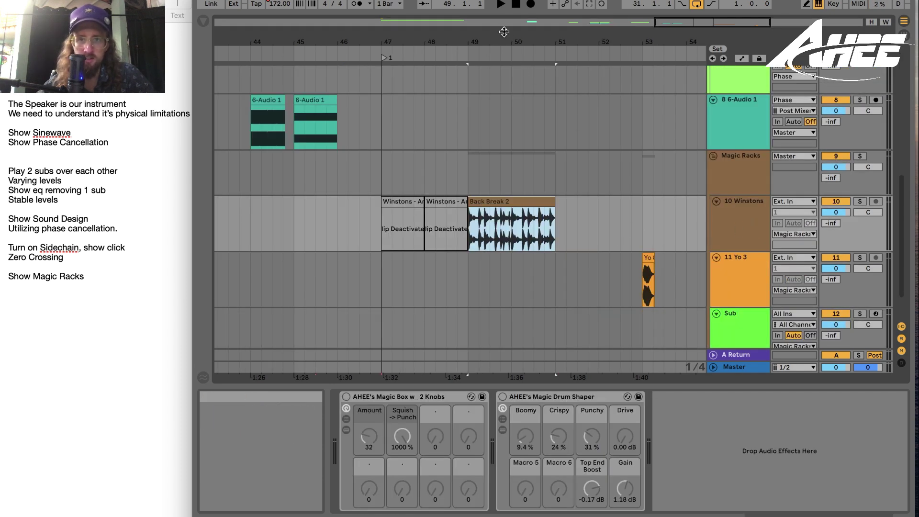
drag(505, 34, 460, 58)
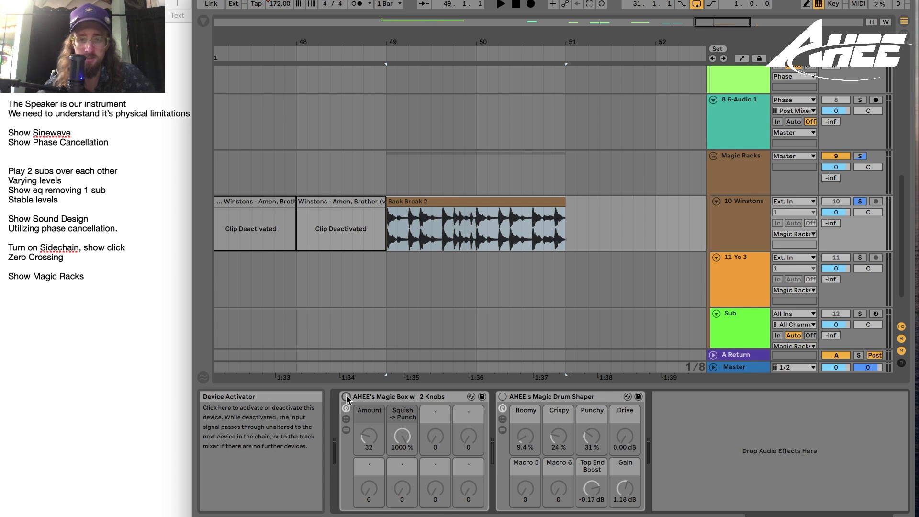
Loop the Back Break 2 clip from bar 49 to bar 51 and play it
click(400, 201)
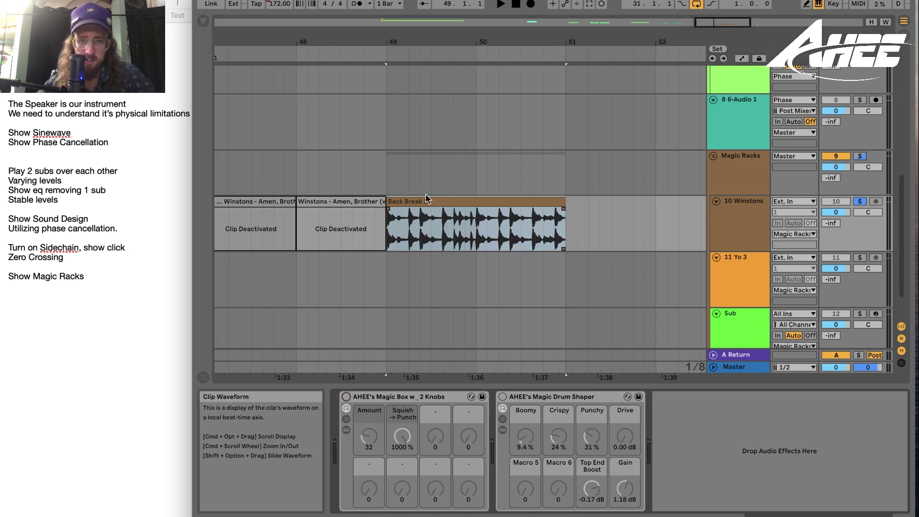
key(super+l)
key(space)
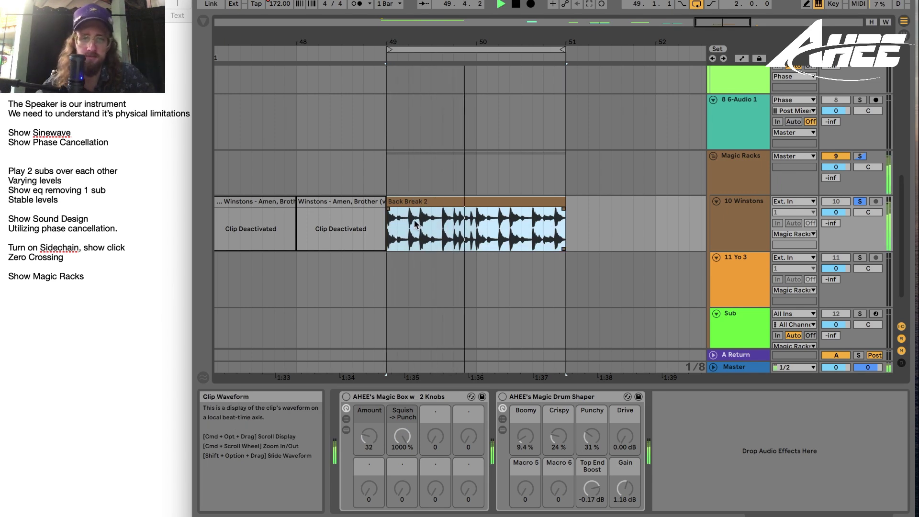
key(space)
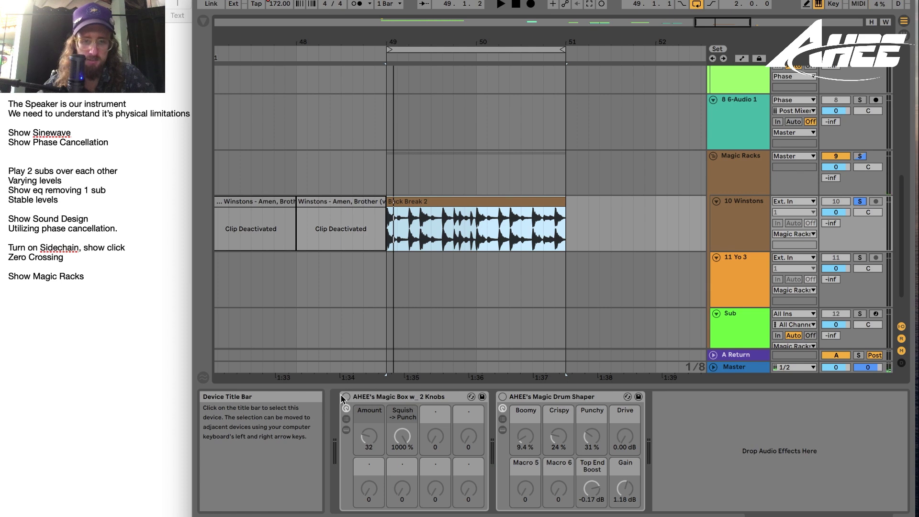
Play the looped Back Break 2 clip while switching AHEE's Magic Box w_ 2 Knobs on and off to compare the sound
key(space)
click(346, 397)
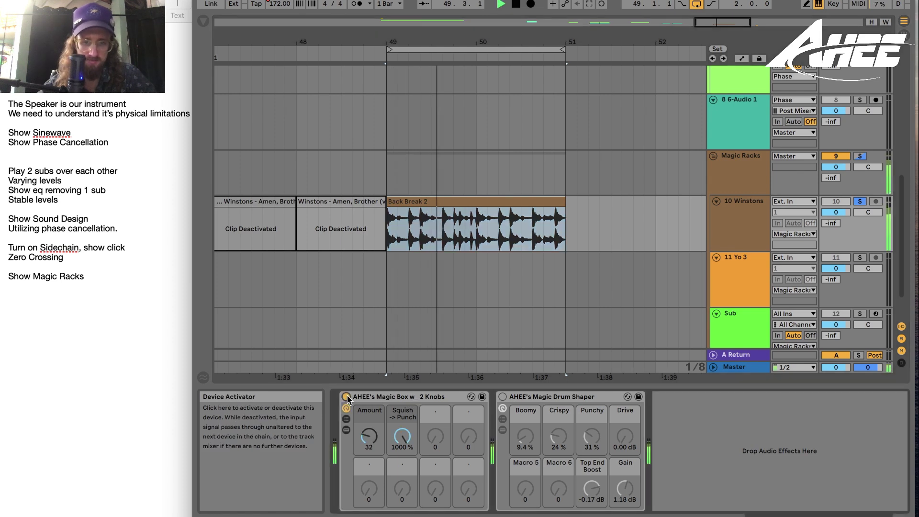
click(346, 397)
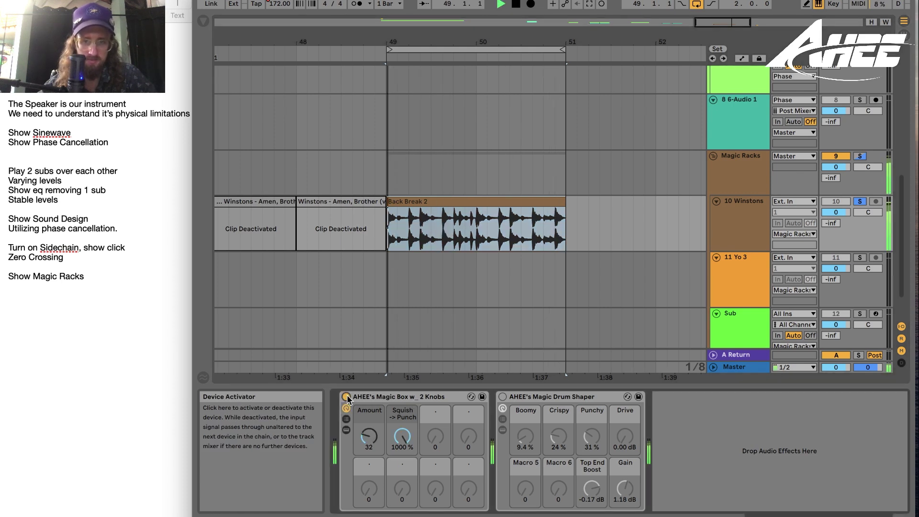
click(346, 396)
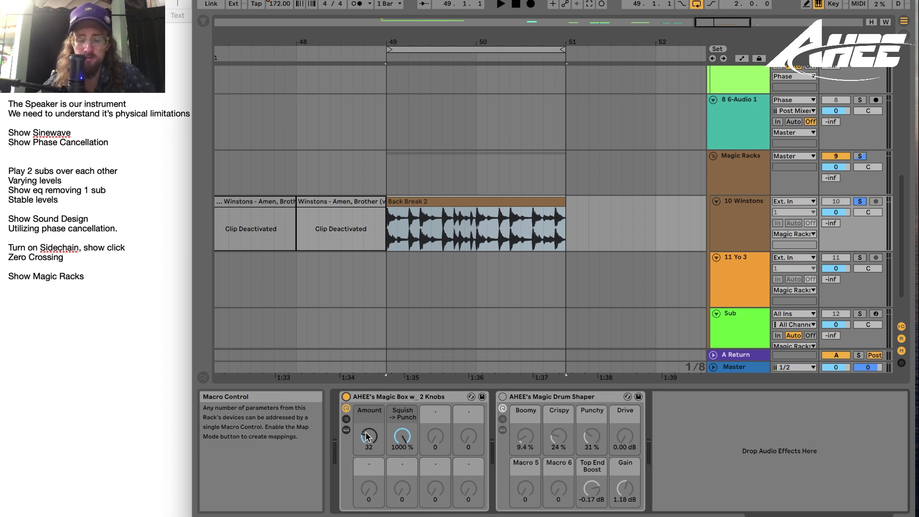
Set the Magic Box Amount to 21, listen to the drum loop, and bypass the rack
drag(369, 438, 368, 463)
key(space)
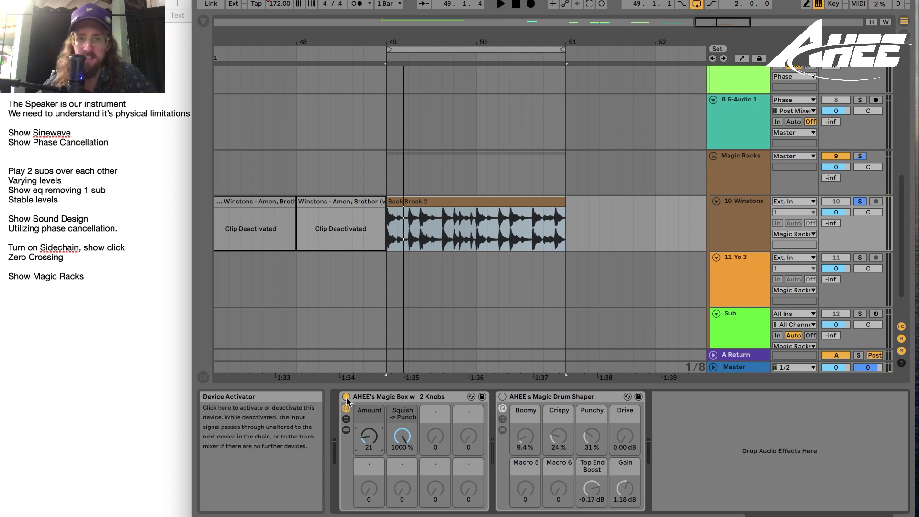
click(346, 397)
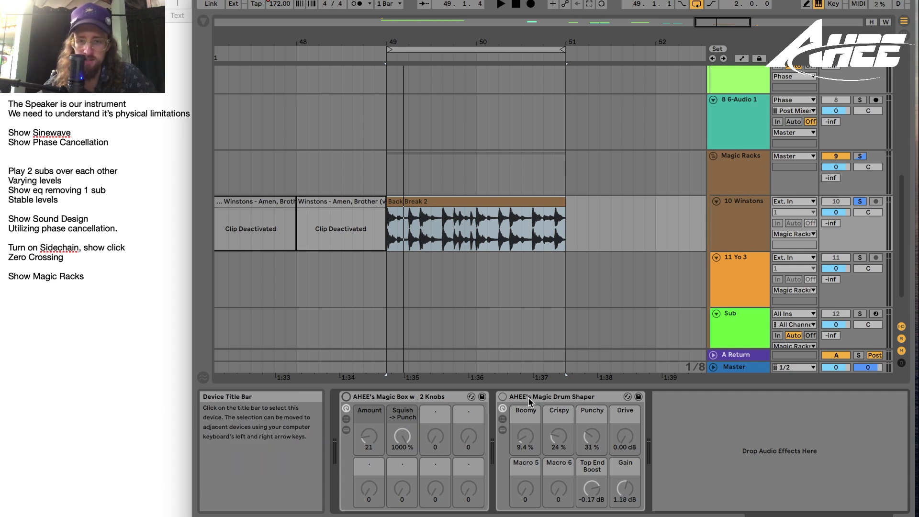
Play the Back Break 2 loop with AHEE's Magic Drum Shaper activated and set its Crispy macro to 28 %
click(429, 202)
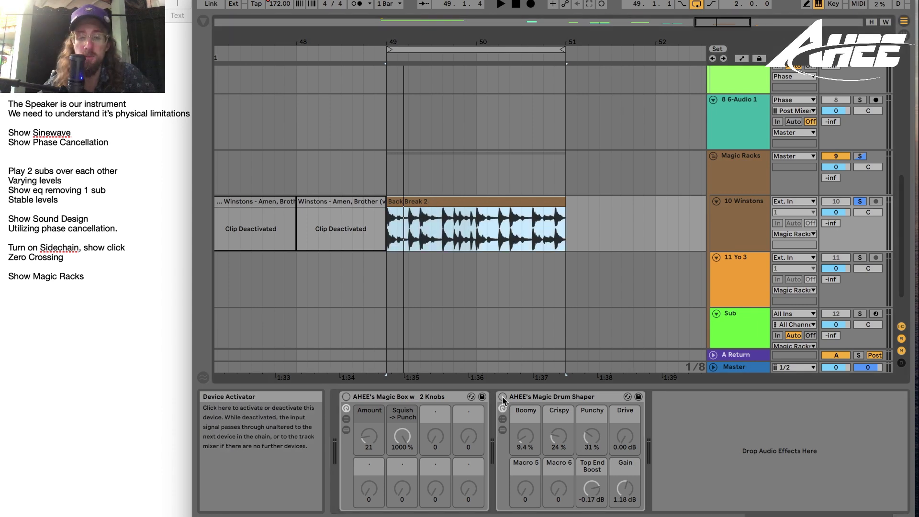
key(space)
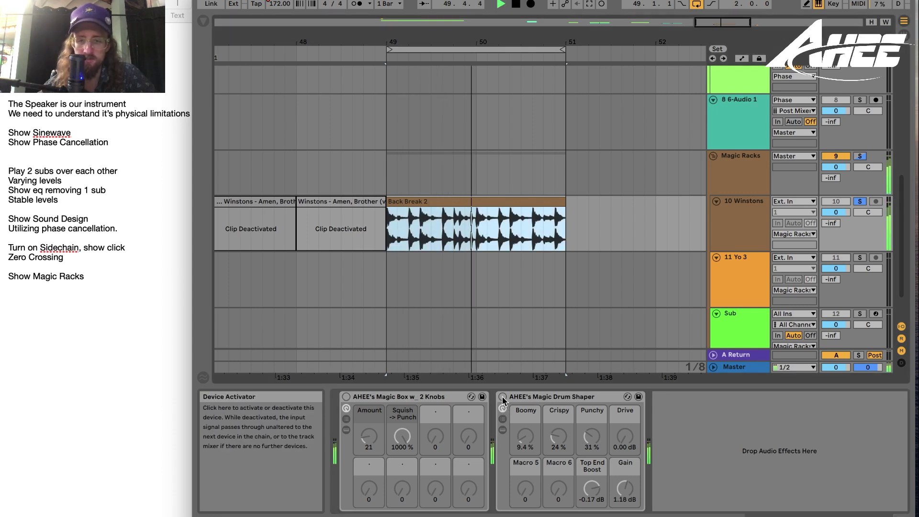
click(503, 397)
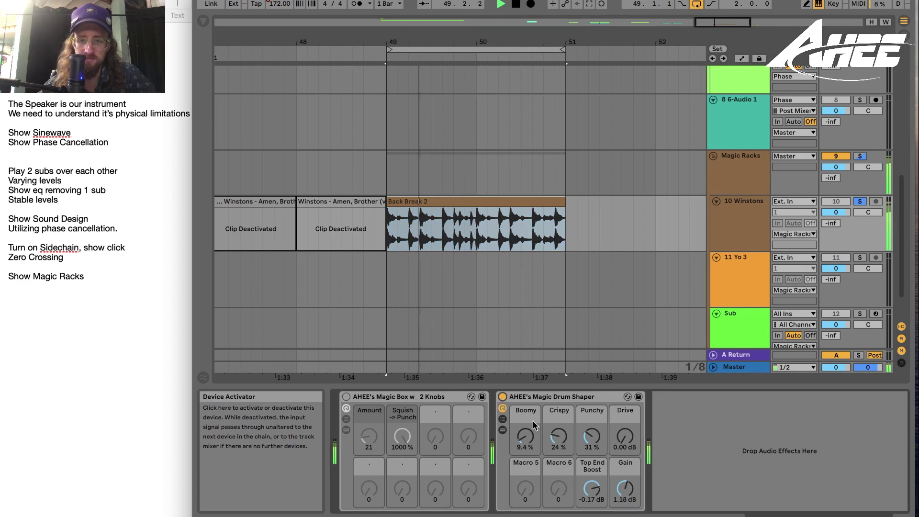
mouse_move(566, 441)
mouse_down()
mouse_move(567, 463)
mouse_move(567, 436)
mouse_up()
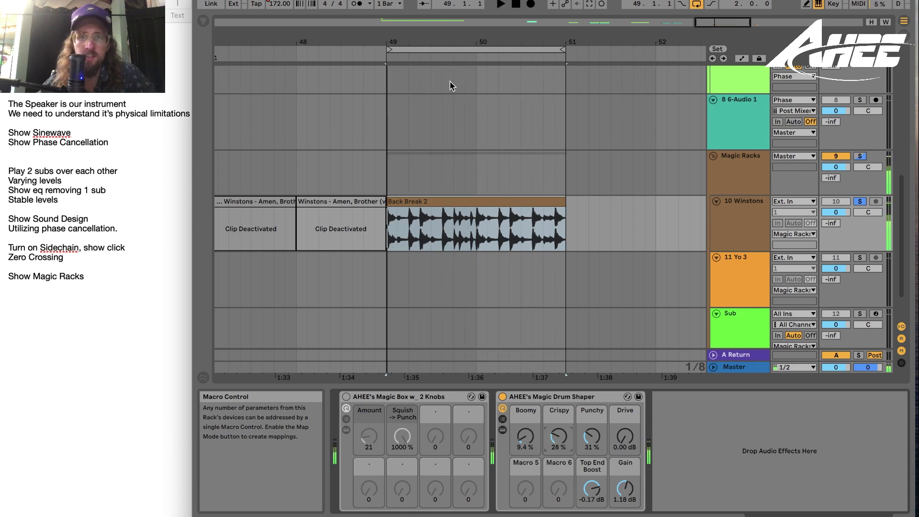
key(space)
Select the Yo 8 clip at bar 53, solo the 11 Yo 3 track and play the clip without effects
drag(456, 42, 406, 9)
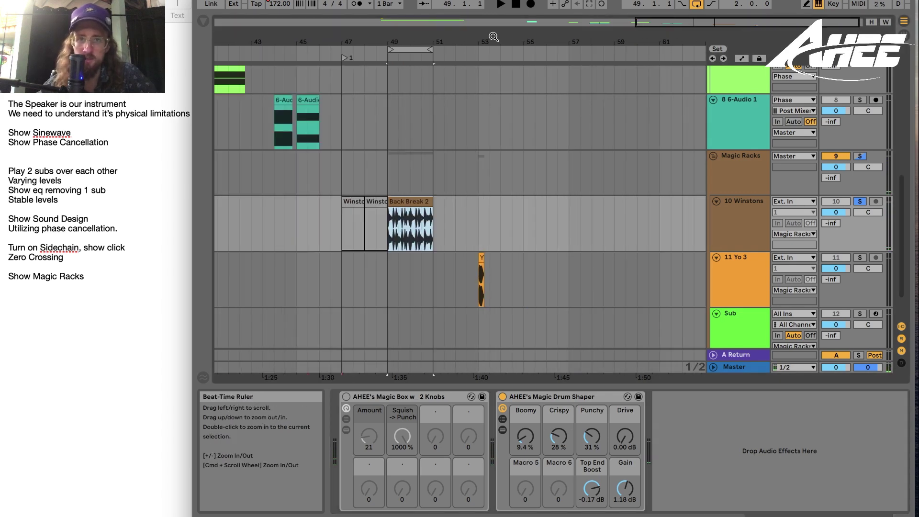
drag(493, 37, 494, 52)
click(458, 277)
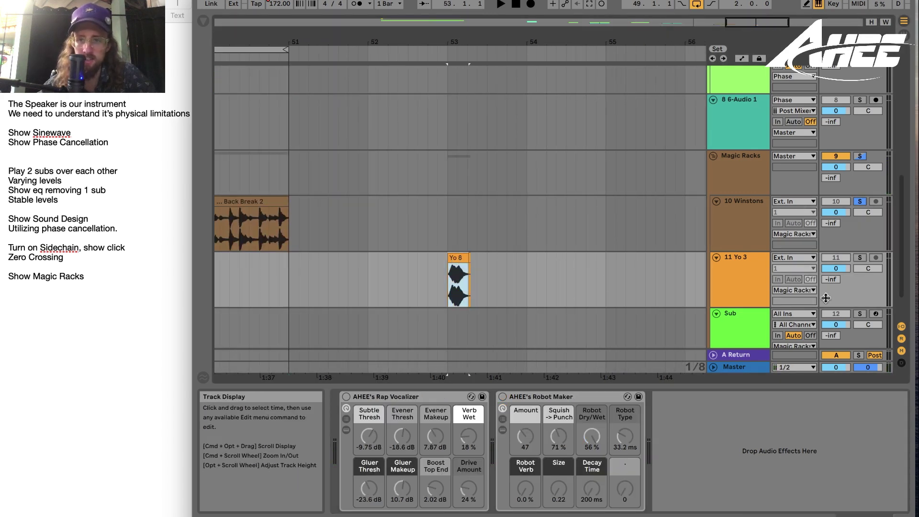
click(860, 257)
key(space)
Audition the Yo 8 clip through AHEE's Rap Vocalizer and leave the rack bypassed
key(space)
click(401, 397)
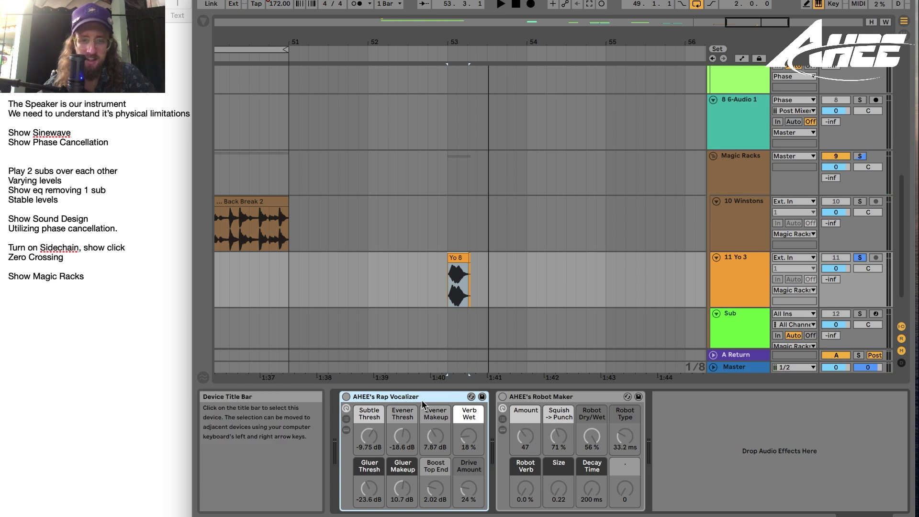
click(346, 397)
key(space)
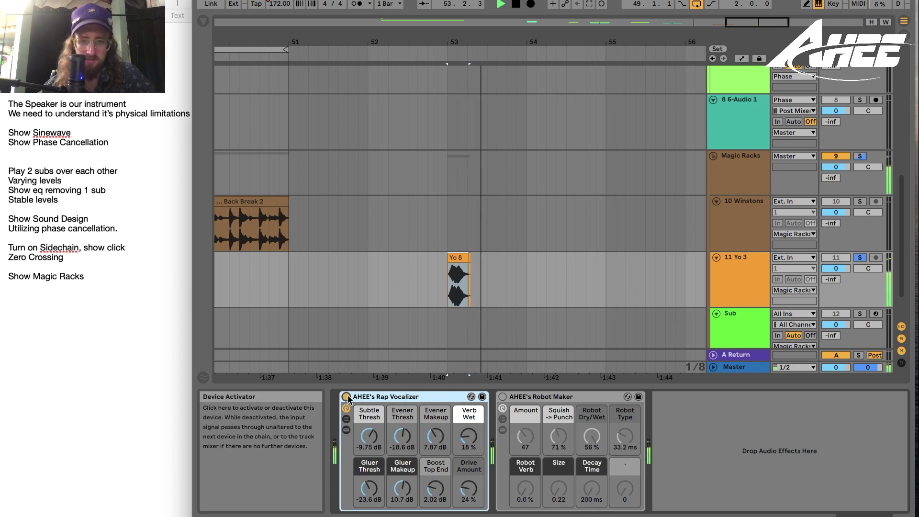
key(space)
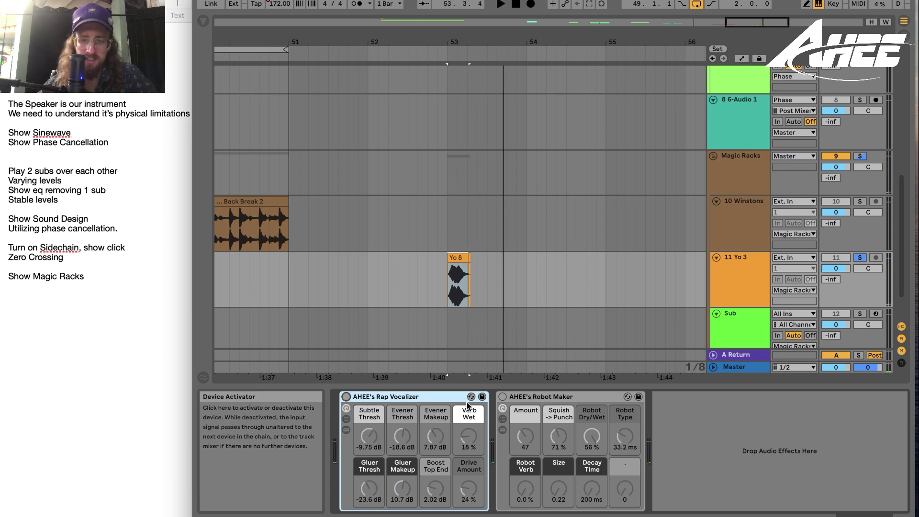
Activate AHEE's Robot Maker on the vocal, set Robot Type to 14.6 ms and play the Yo 8 clip
click(503, 397)
click(540, 398)
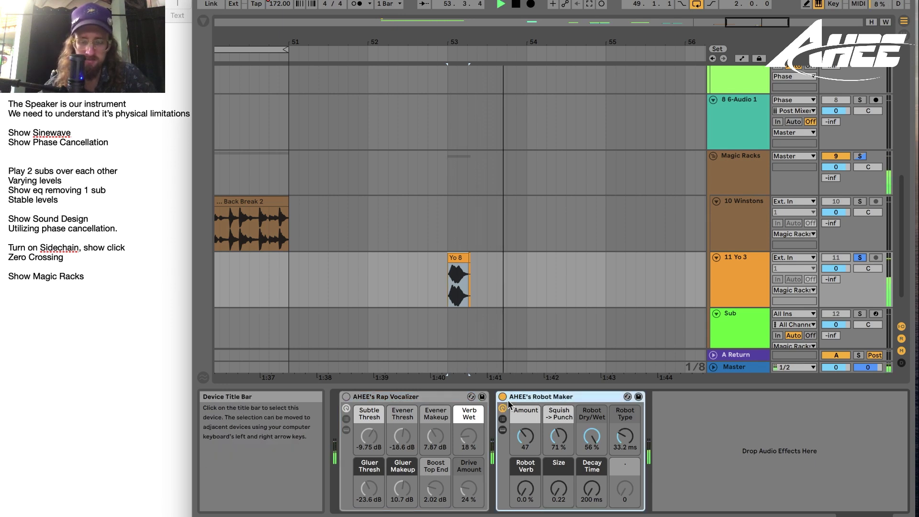
mouse_move(625, 436)
mouse_down()
mouse_move(624, 426)
mouse_move(625, 450)
mouse_up()
key(space)
key(space)
key(space)
Arm the Sub track for live playing, clear the solos and place the insertion point at bar 55
scroll(588, 289, down, 3)
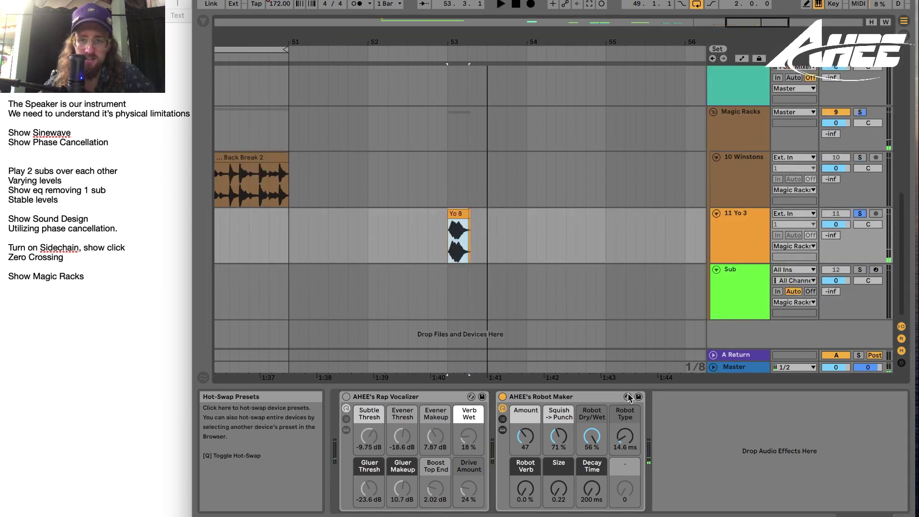
drag(583, 37, 552, 20)
click(587, 290)
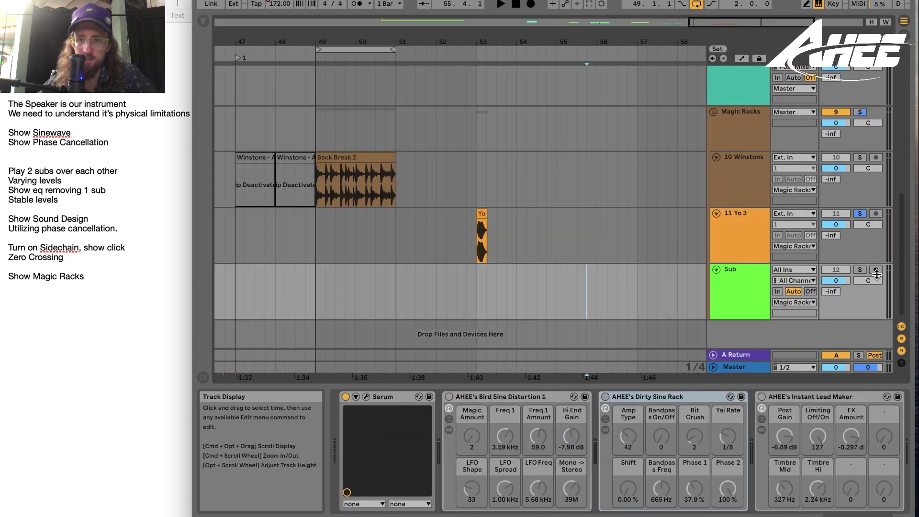
click(876, 271)
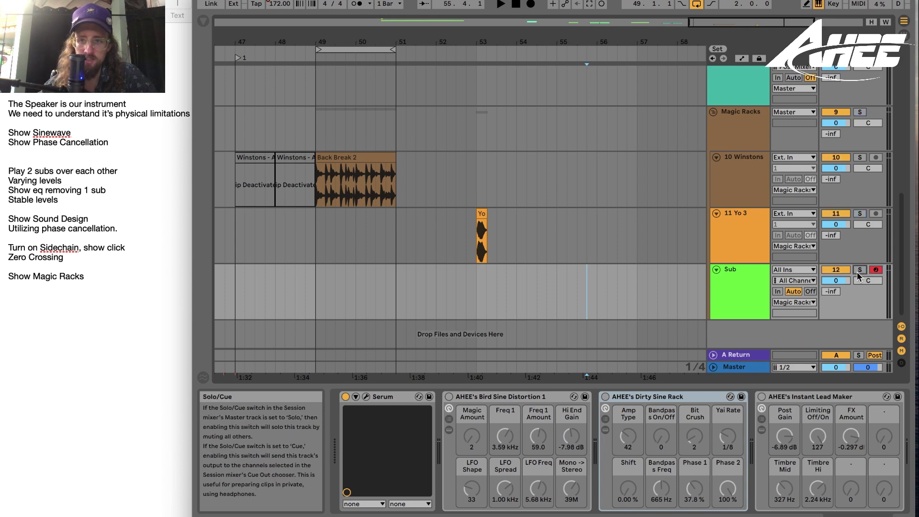
click(556, 291)
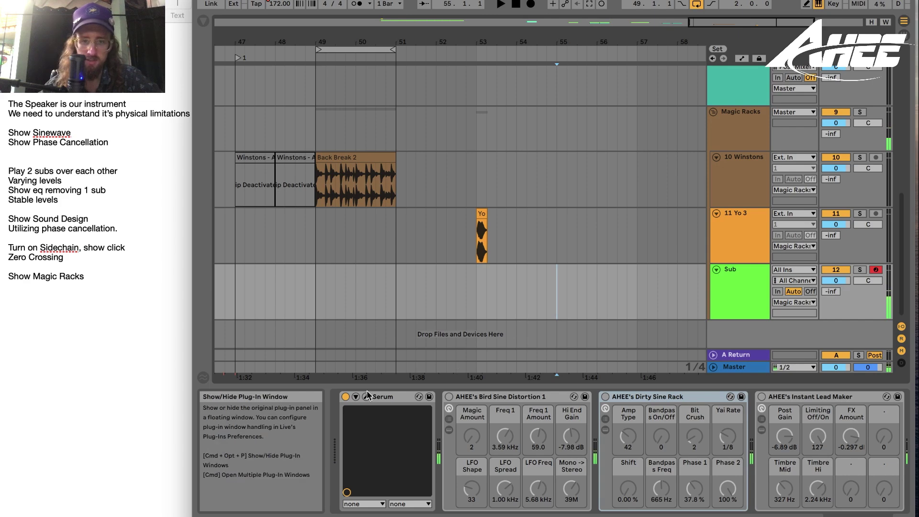
Open the Sub track's Serum window, view its FX and OSC pages, and close it
click(366, 398)
click(243, 59)
click(205, 59)
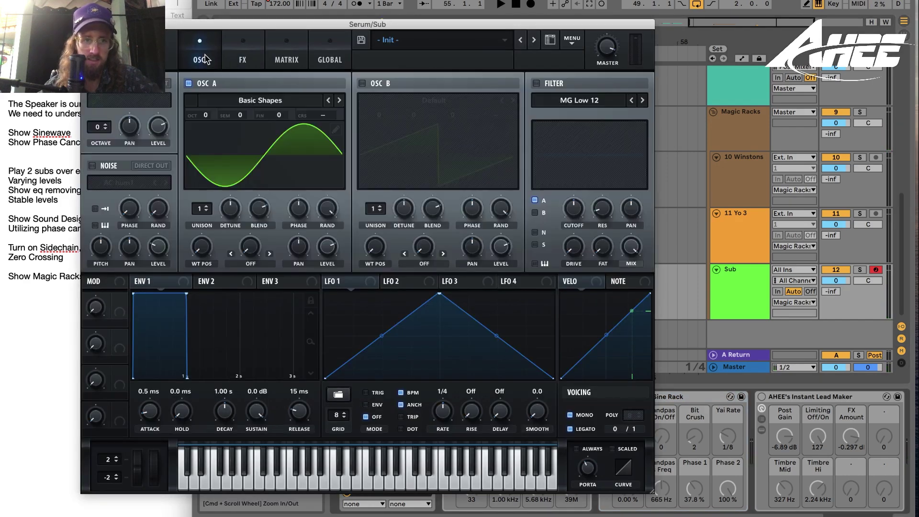
click(87, 25)
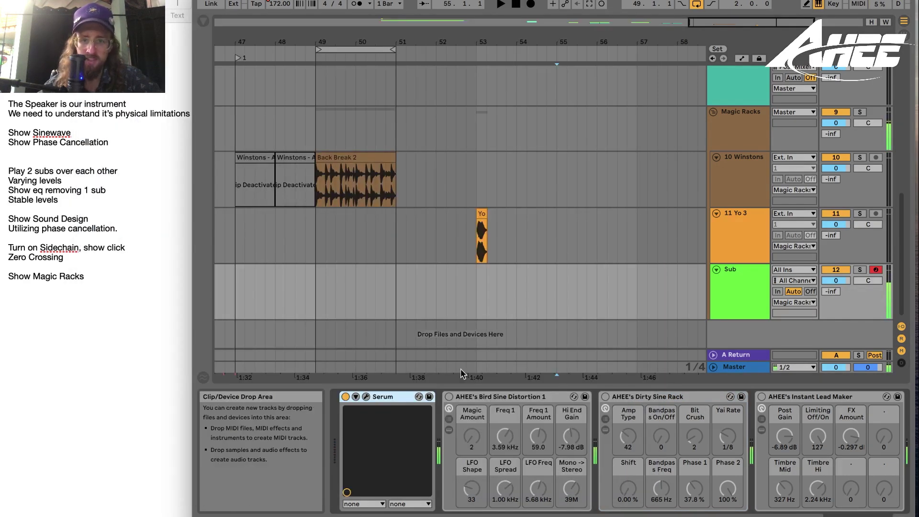
Audition the sub through AHEE's Bird Sine Distortion 1 and AHEE's Dirty Sine Rack in turn, bypassing each one again
click(449, 397)
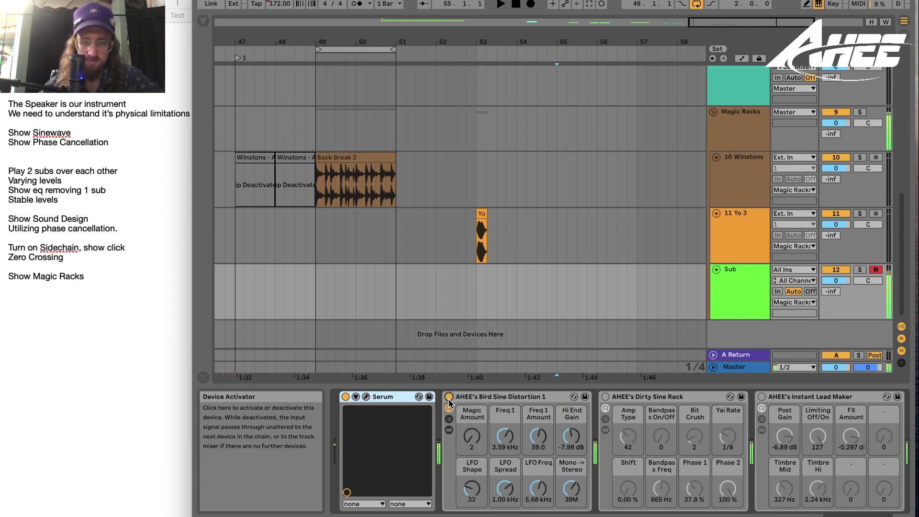
click(449, 397)
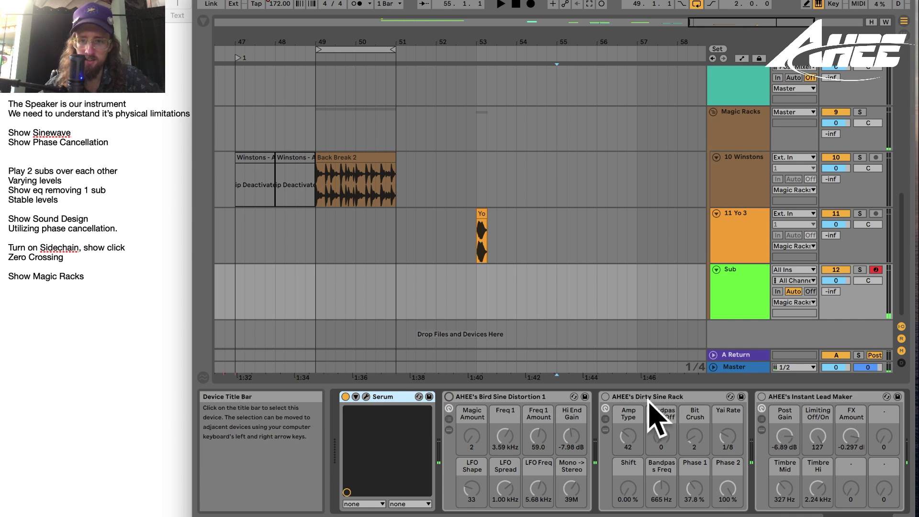
click(605, 397)
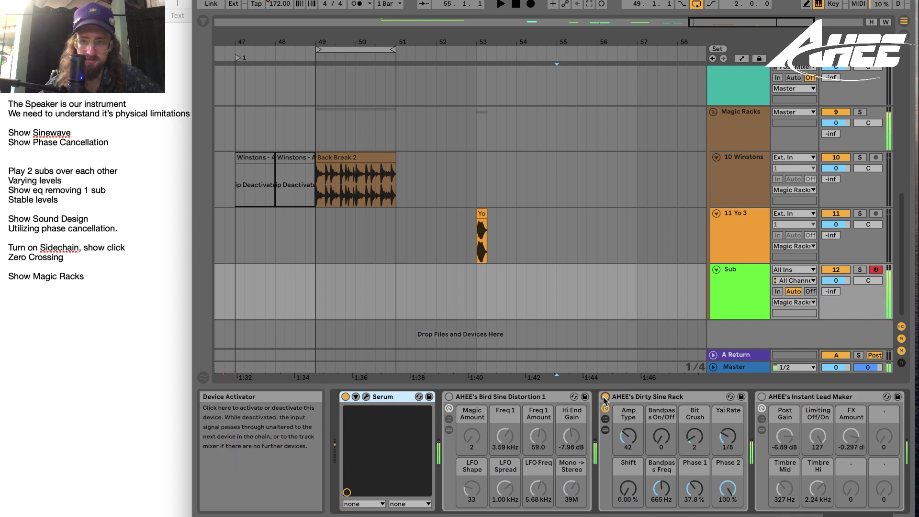
click(605, 397)
Audition the sub through AHEE's Instant Lead Maker and bypass the rack again
scroll(694, 398, right, 3)
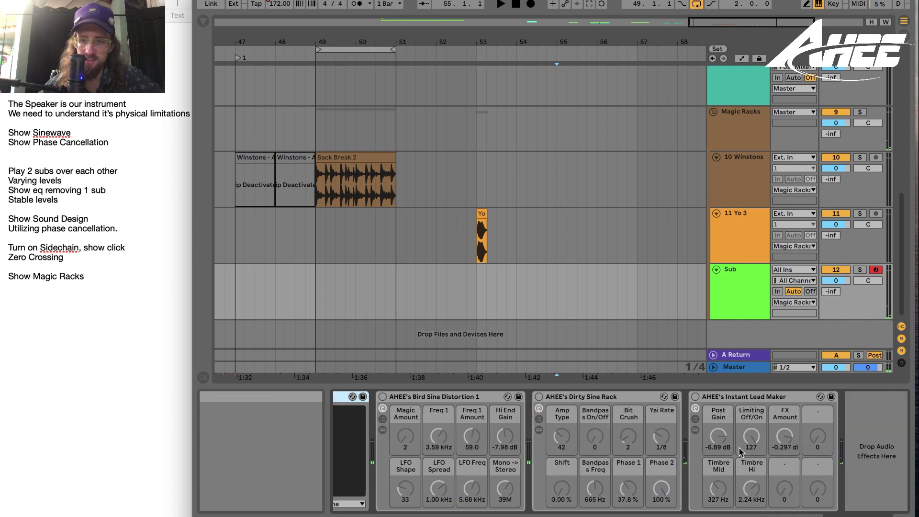
click(695, 397)
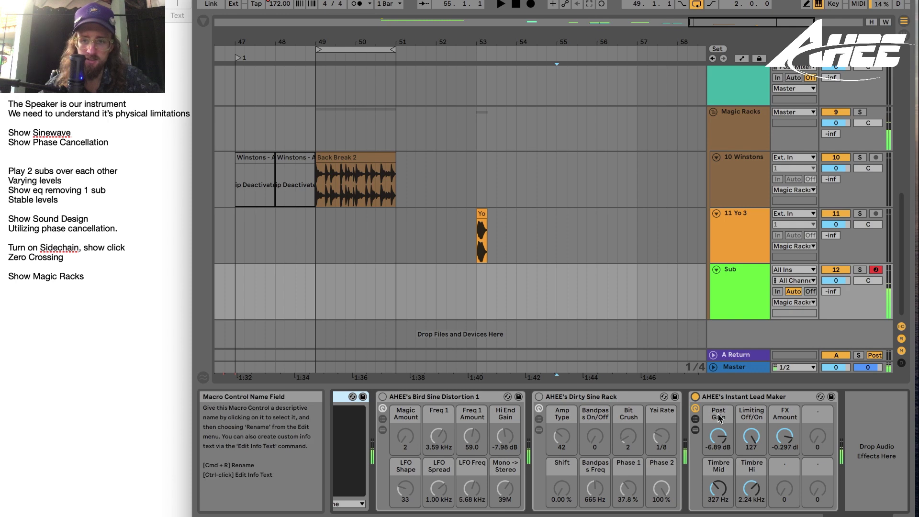
click(695, 397)
drag(613, 44, 613, 37)
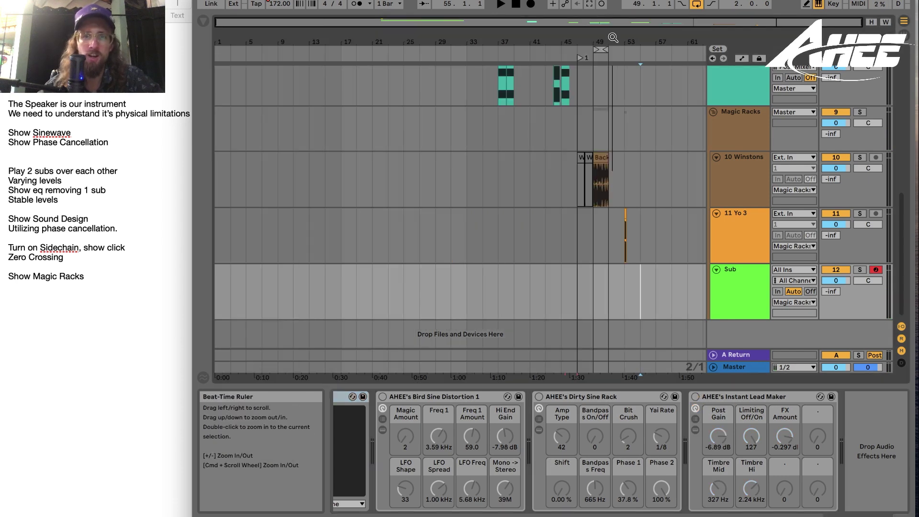